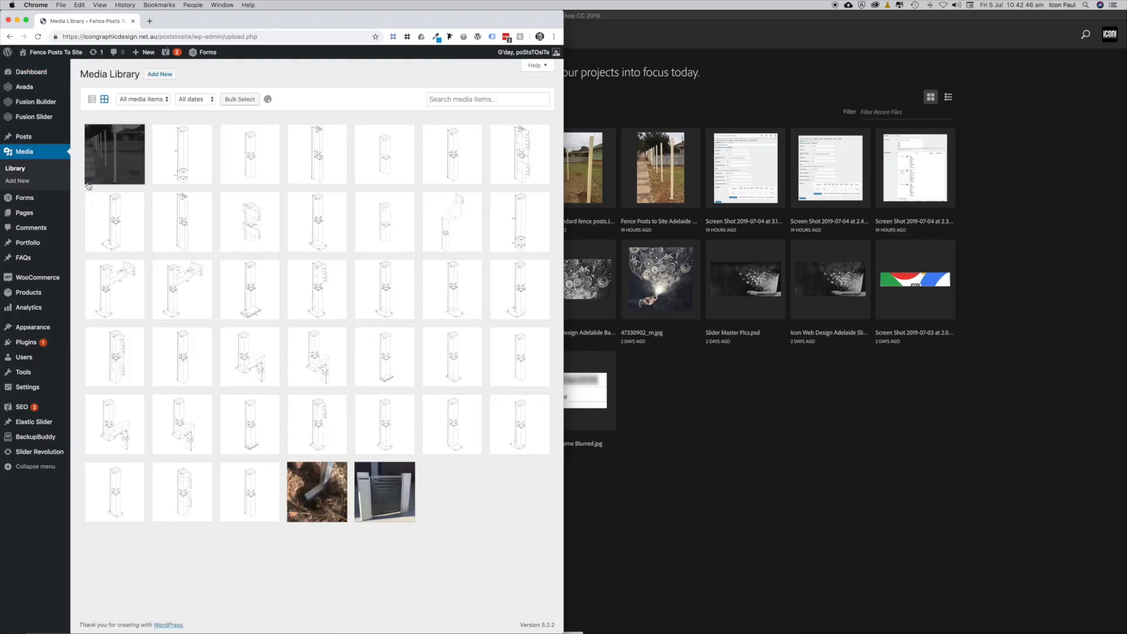
- Examine the file details and pixel dimensions of a fence post image in the media library, and close its details
left_click(195, 156)
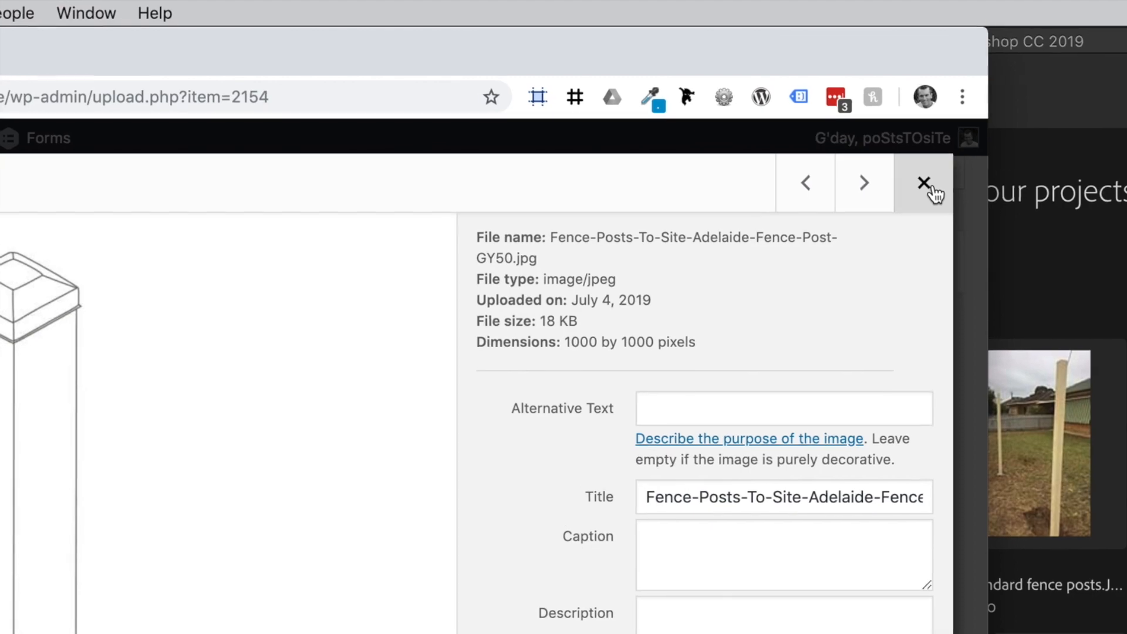
left_click(755, 133)
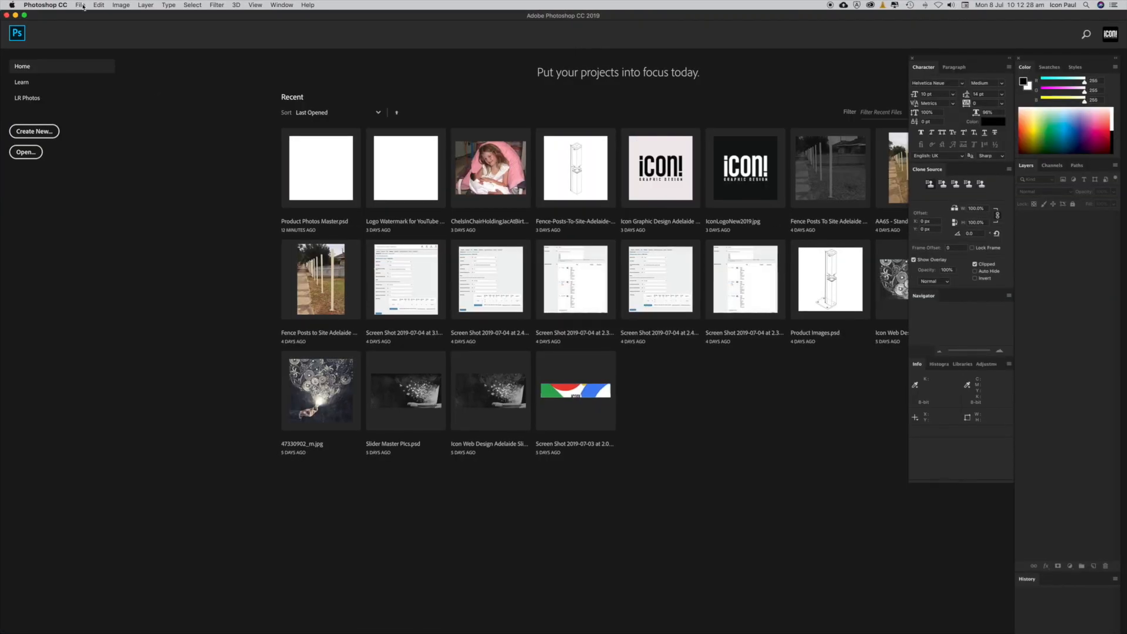
- Start a new document in Photoshop with a width and height of 1000 pixels each
left_click(80, 5)
left_click(83, 16)
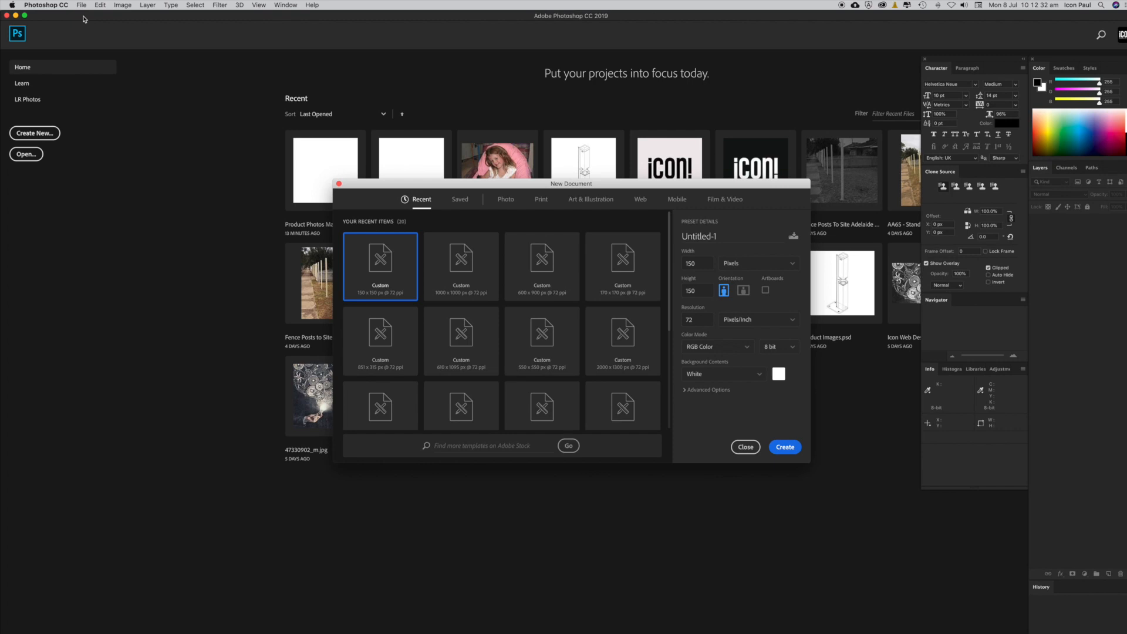
left_click(757, 267)
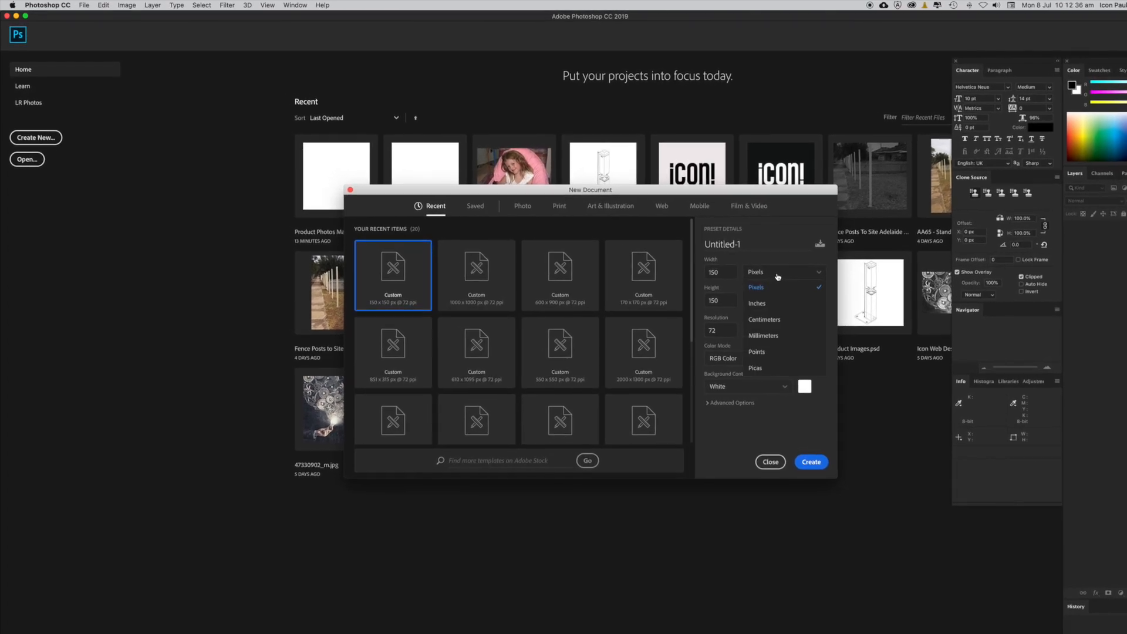
left_click(785, 295)
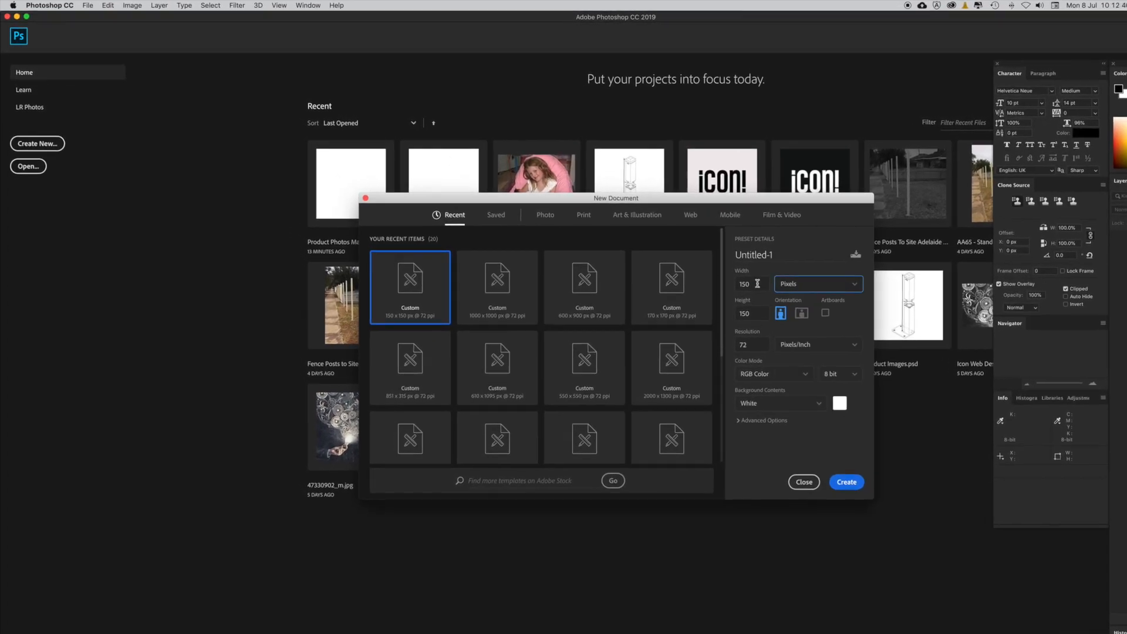
type("1000")
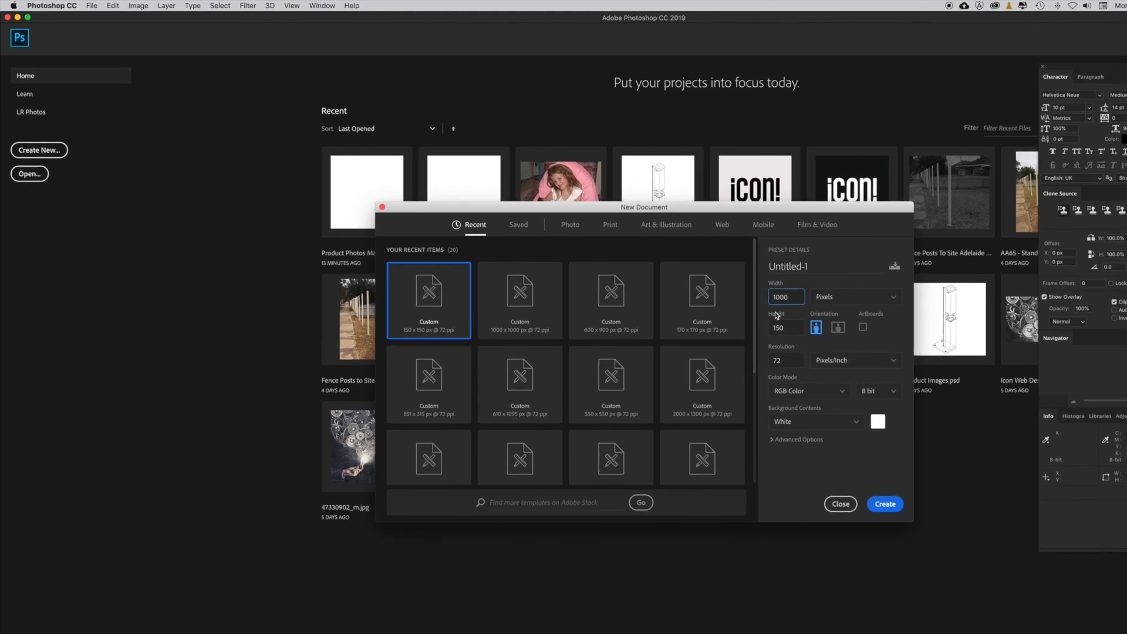
key("Tab")
type("1000")
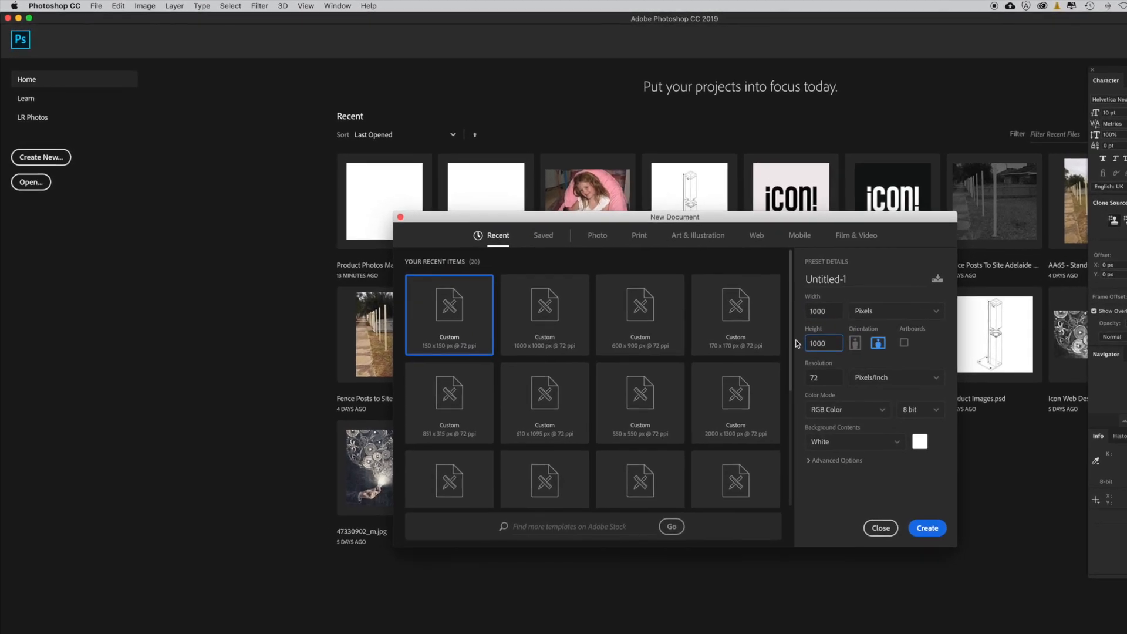
- Create the document with its resolution in Pixels/Inch at 72, RGB Color mode and a white background
left_click(916, 387)
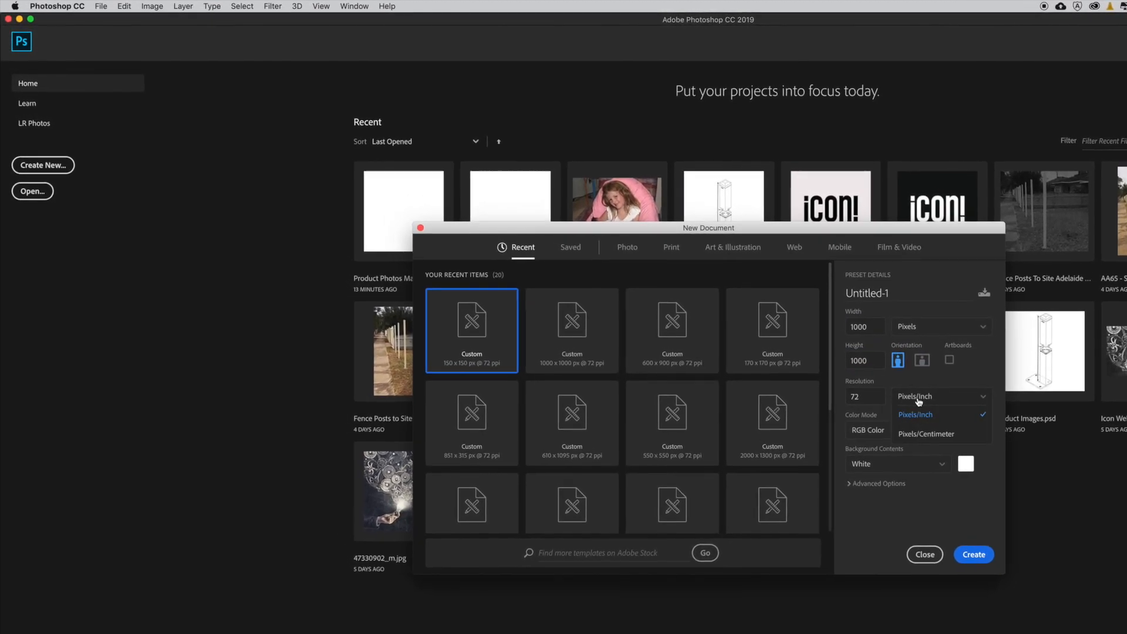
left_click(920, 388)
left_click(907, 445)
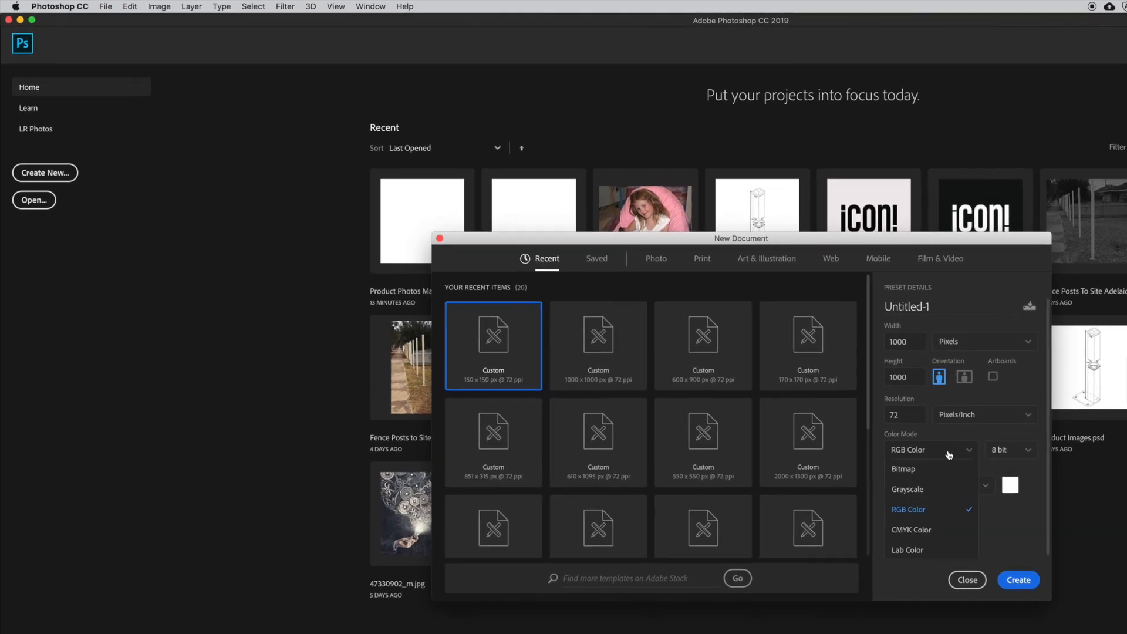
left_click(927, 518)
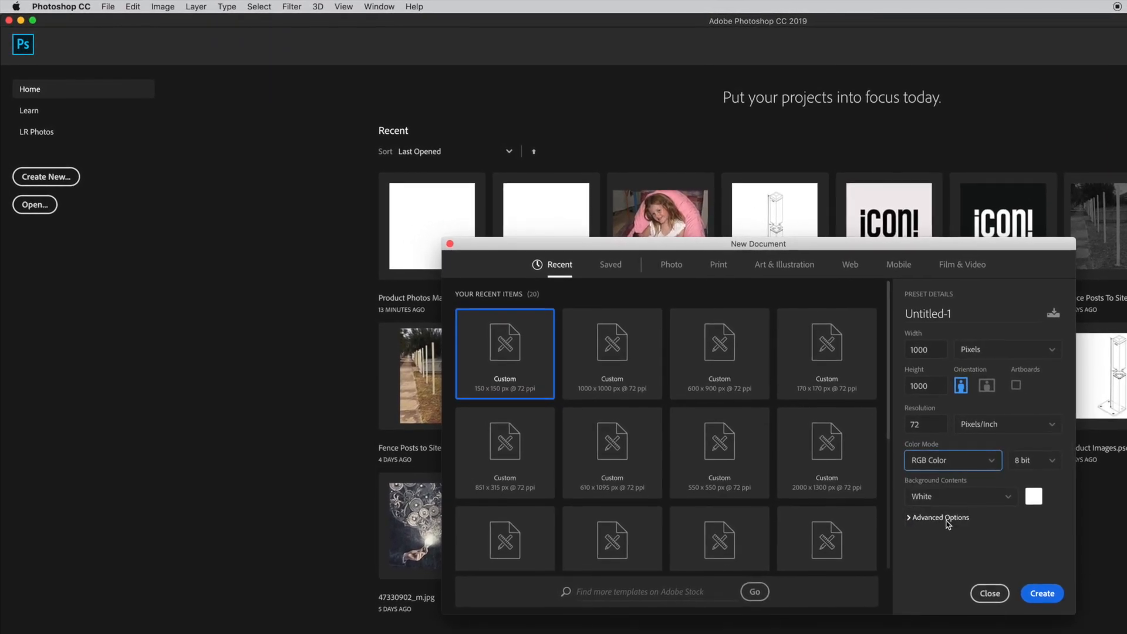
left_click(1033, 588)
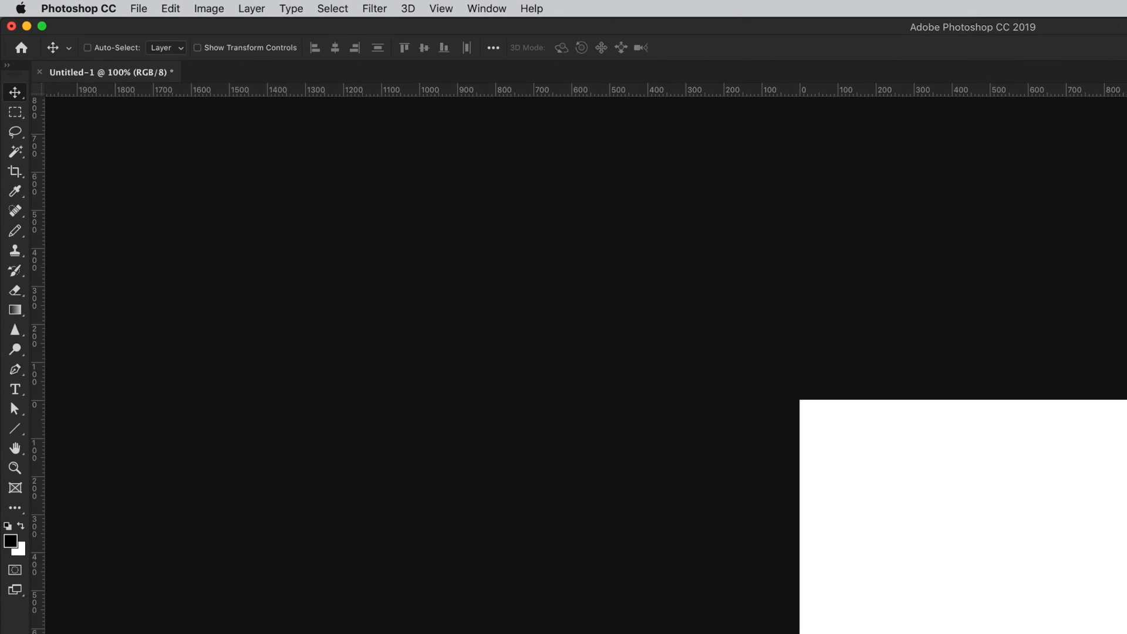
- Save the blank document on the Desktop as Product Photos Master.psd
left_click(140, 8)
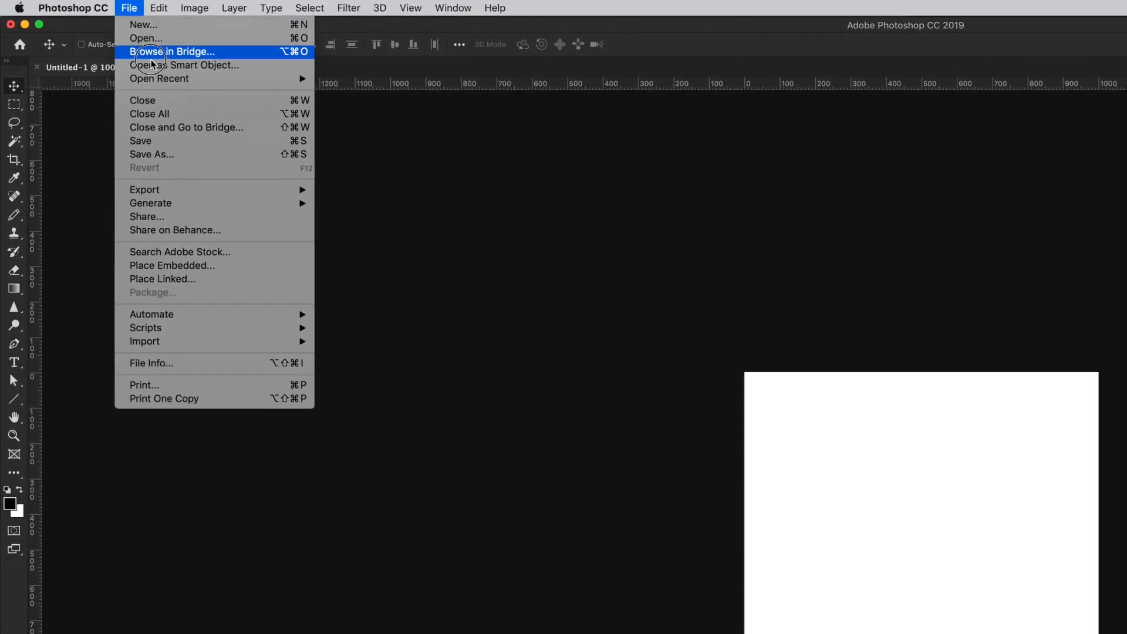
left_click(157, 153)
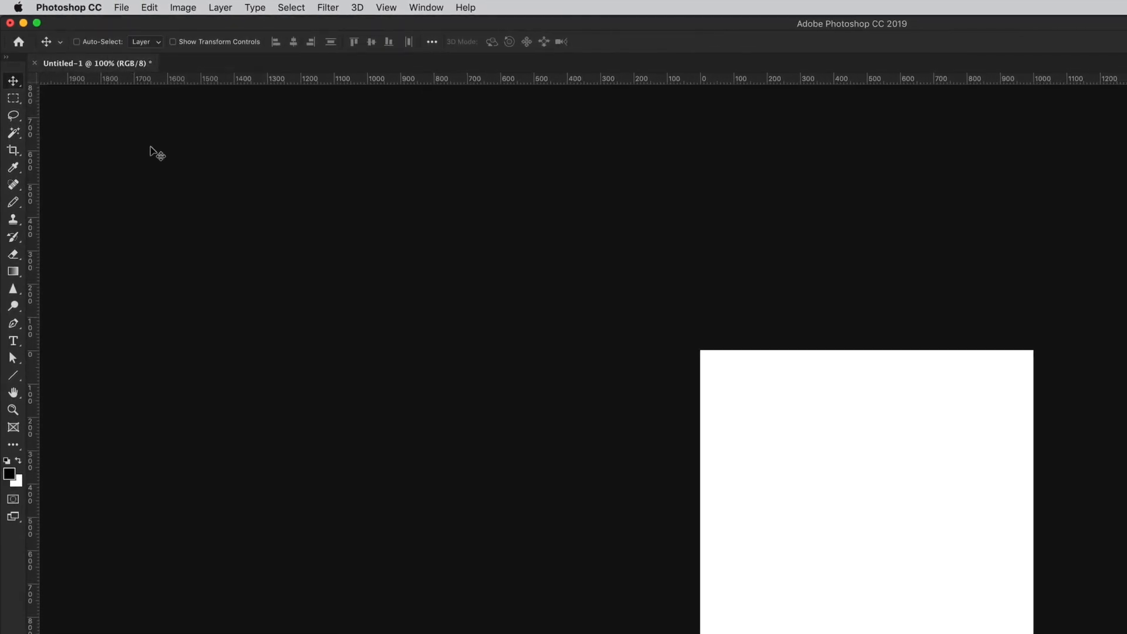
left_click(148, 274)
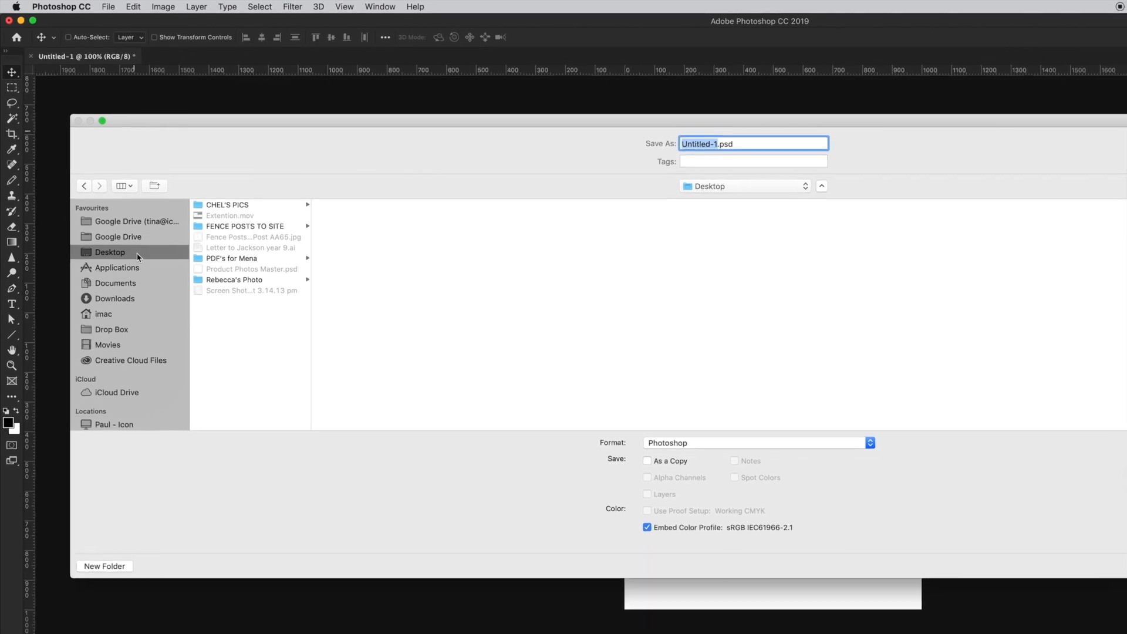
left_click(222, 237)
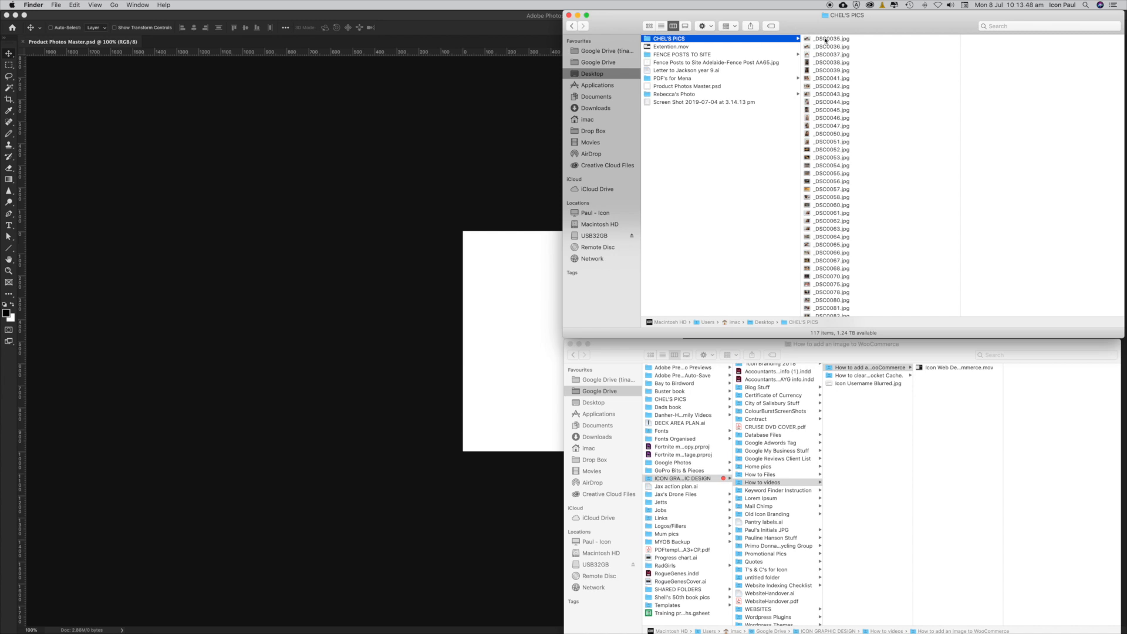
- Open the photo _DSC0035.jpg in Photoshop and copy its entire canvas into Product Photos Master.psd as a new layer
left_click(826, 39)
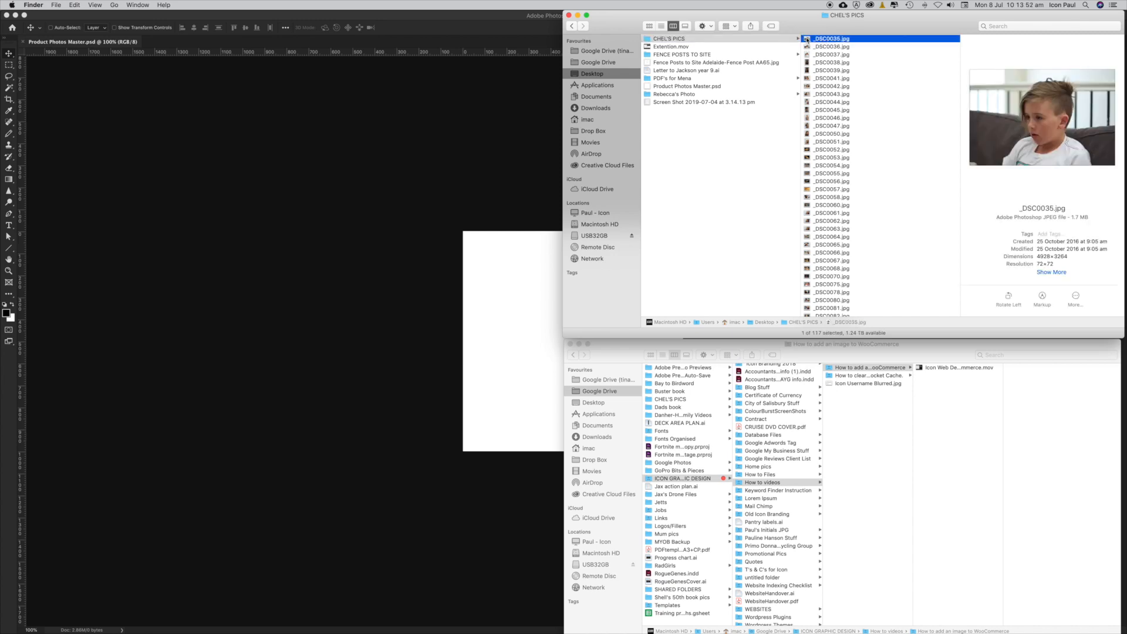
key("super+Tab")
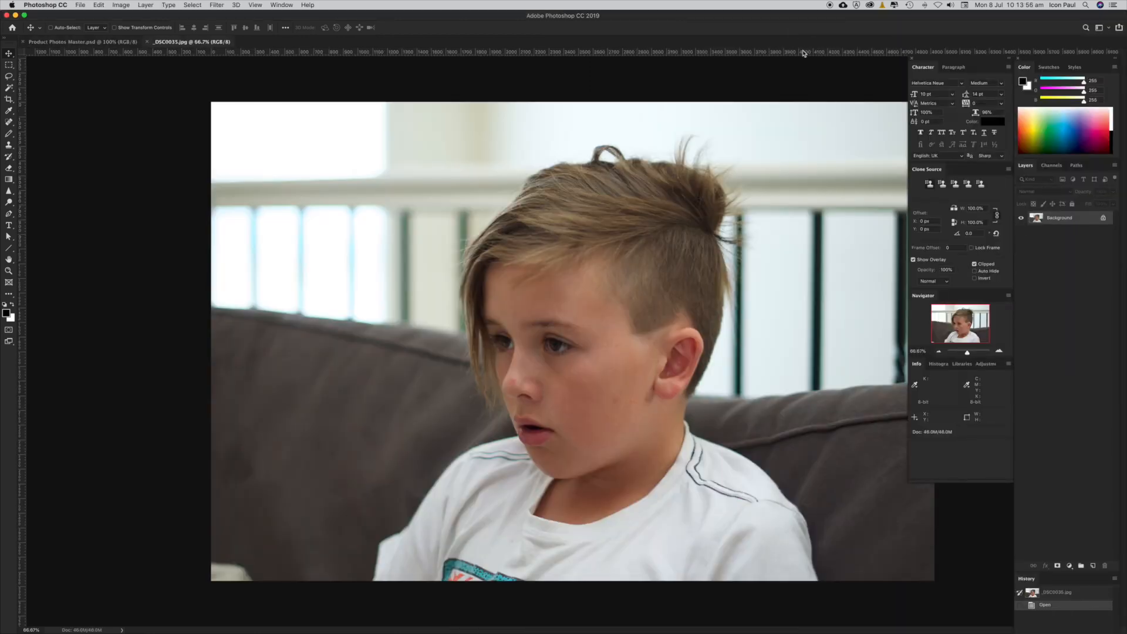
key("super+a")
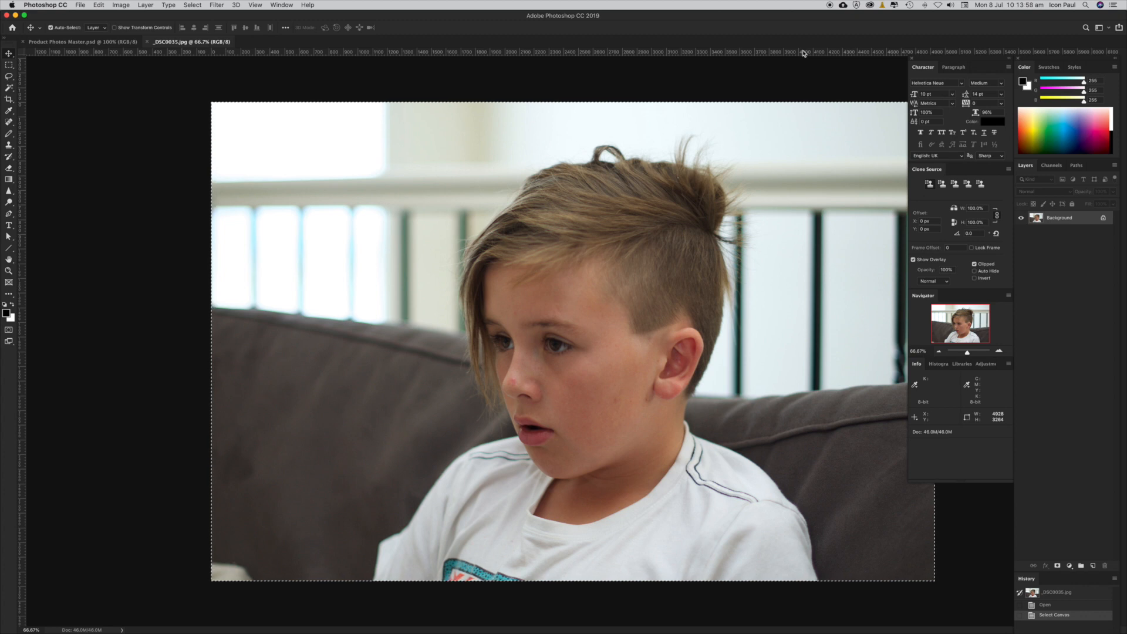
key("super+w")
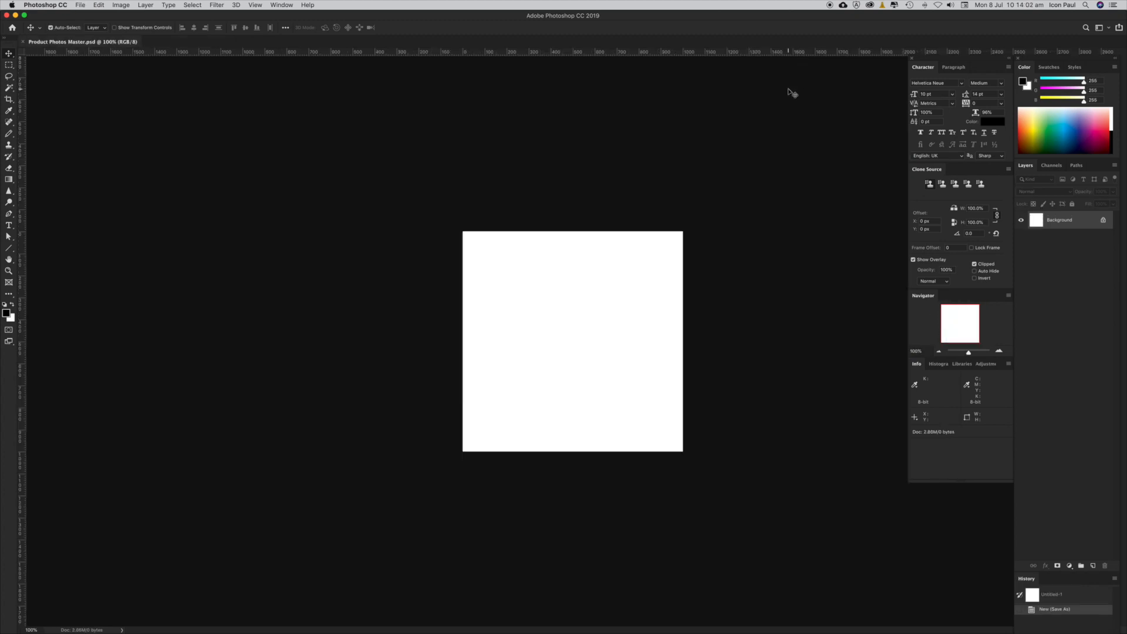
key("super+v")
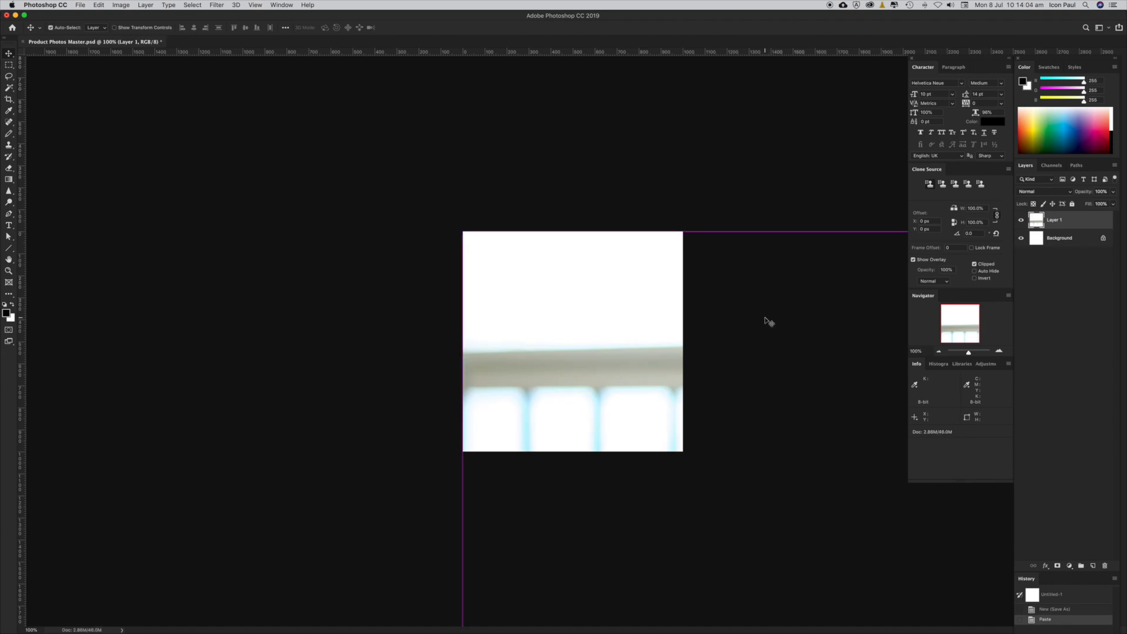
- Scale the pasted photo to about 36% with Free Transform and position it so the boy's head and shoulders fill the square canvas
key("super+t")
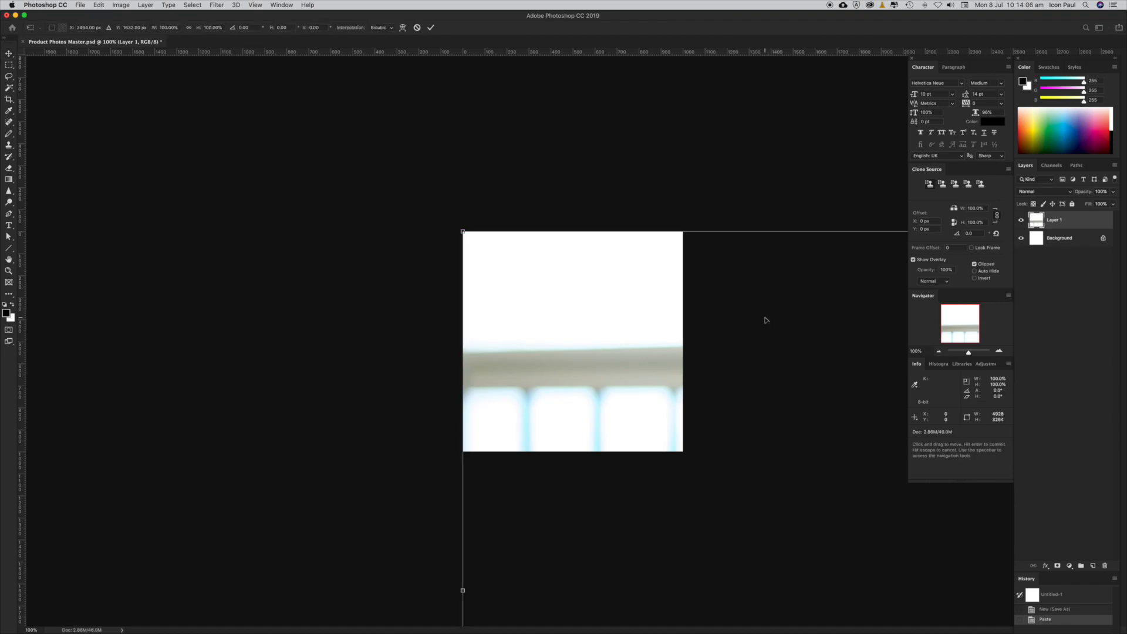
key("super+0")
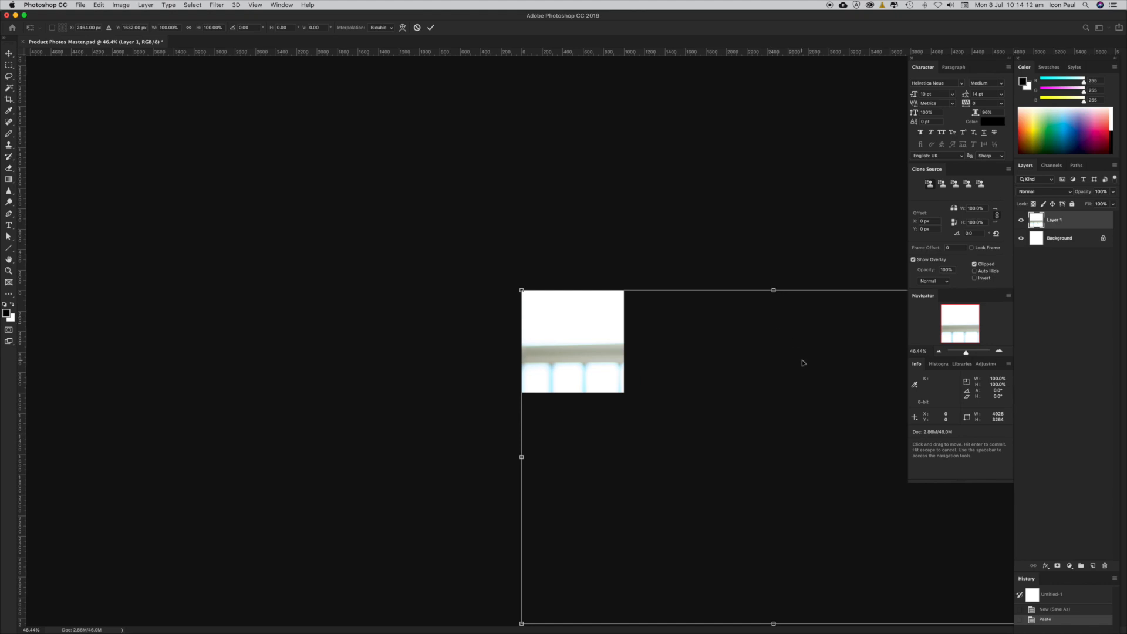
key("Tab")
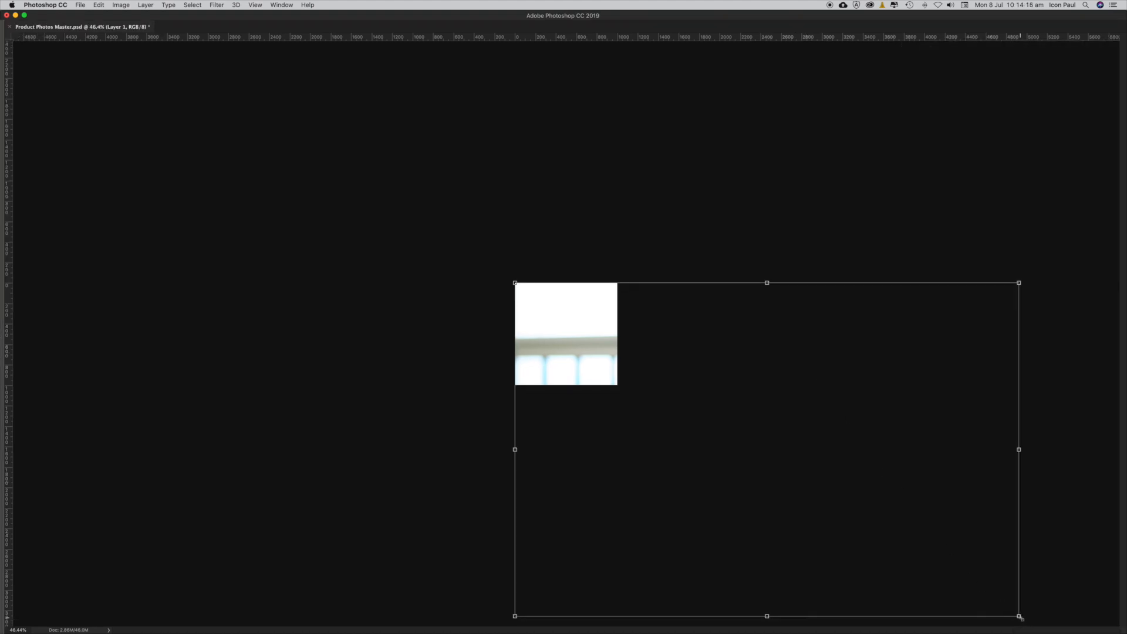
left_click_drag(1019, 616, 666, 448)
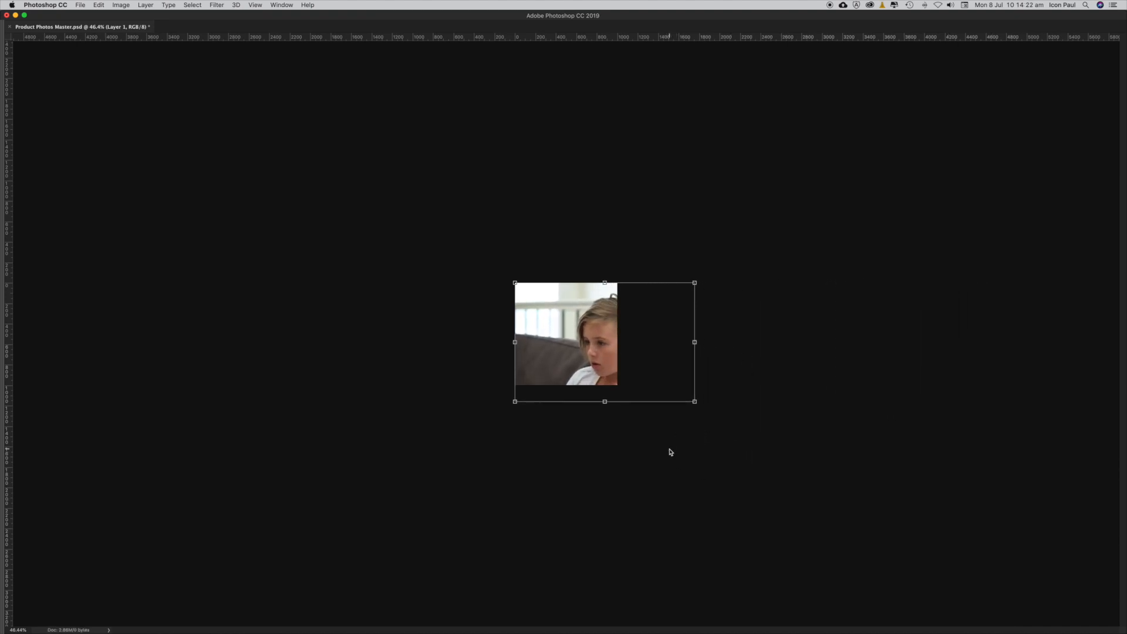
left_click_drag(676, 394, 630, 384)
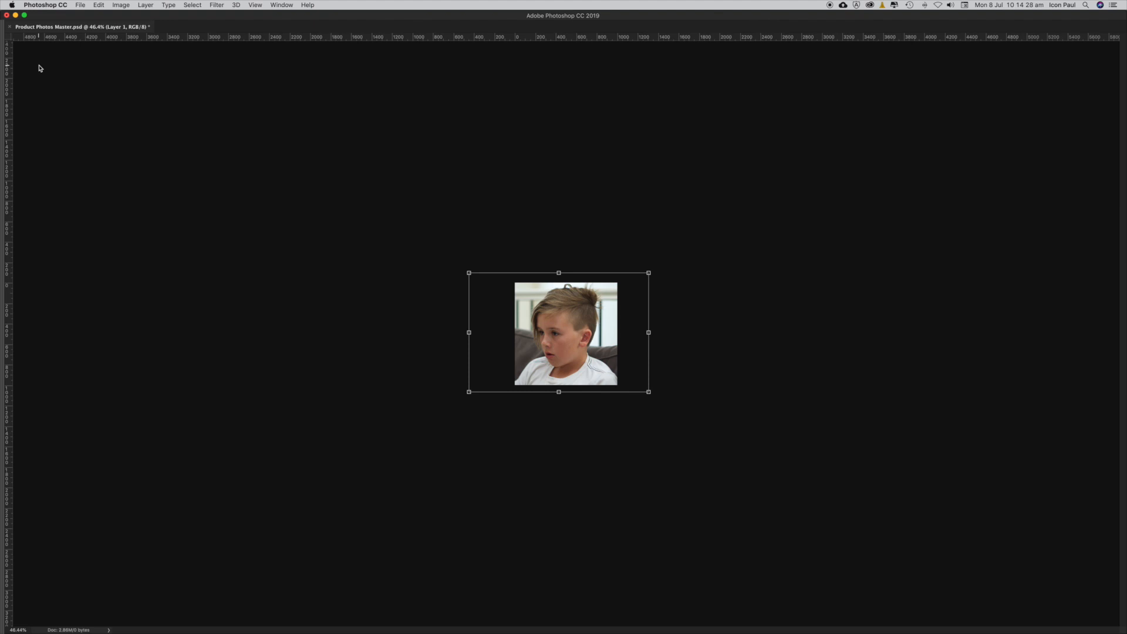
key("Tab")
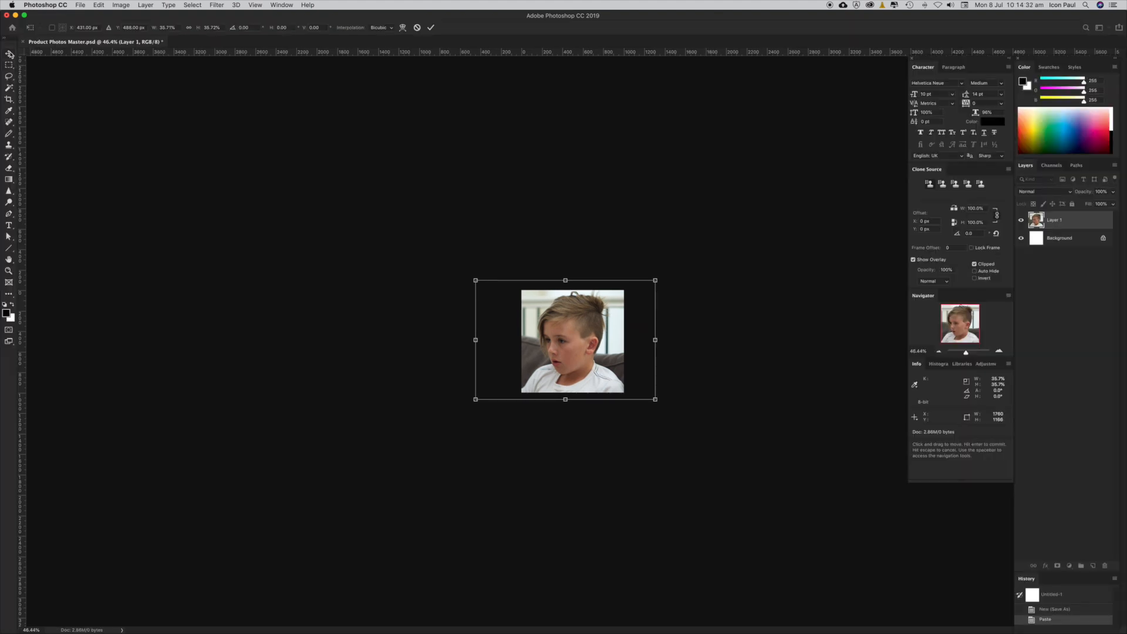
key("Return")
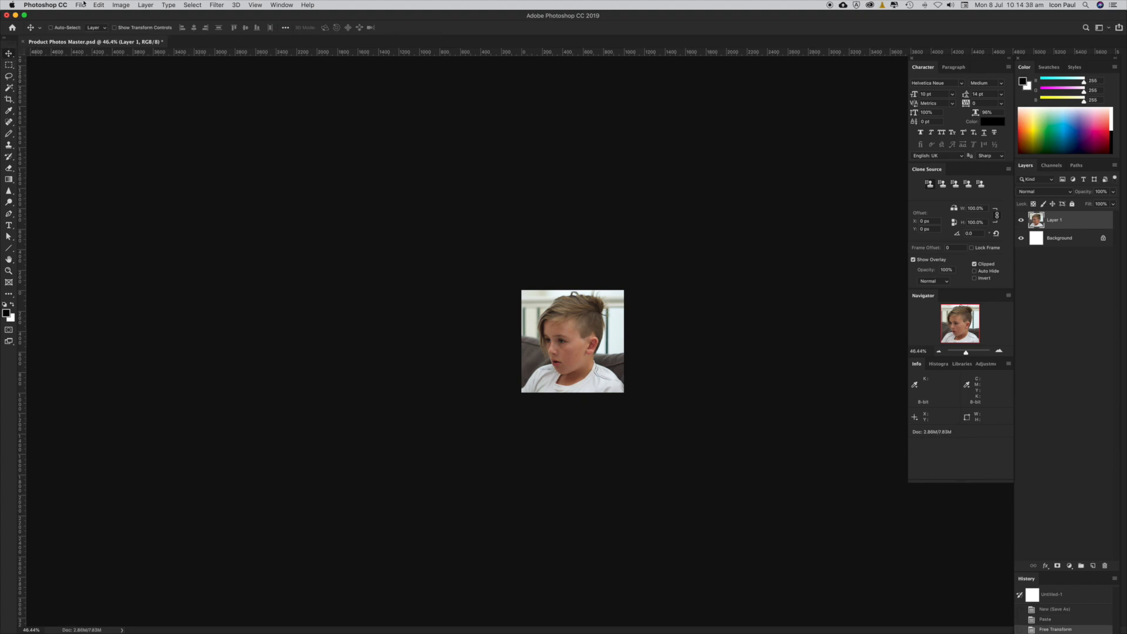
- Rename the photo layer with the boy's first name and toggle the layer's visibility
double_click(1052, 227)
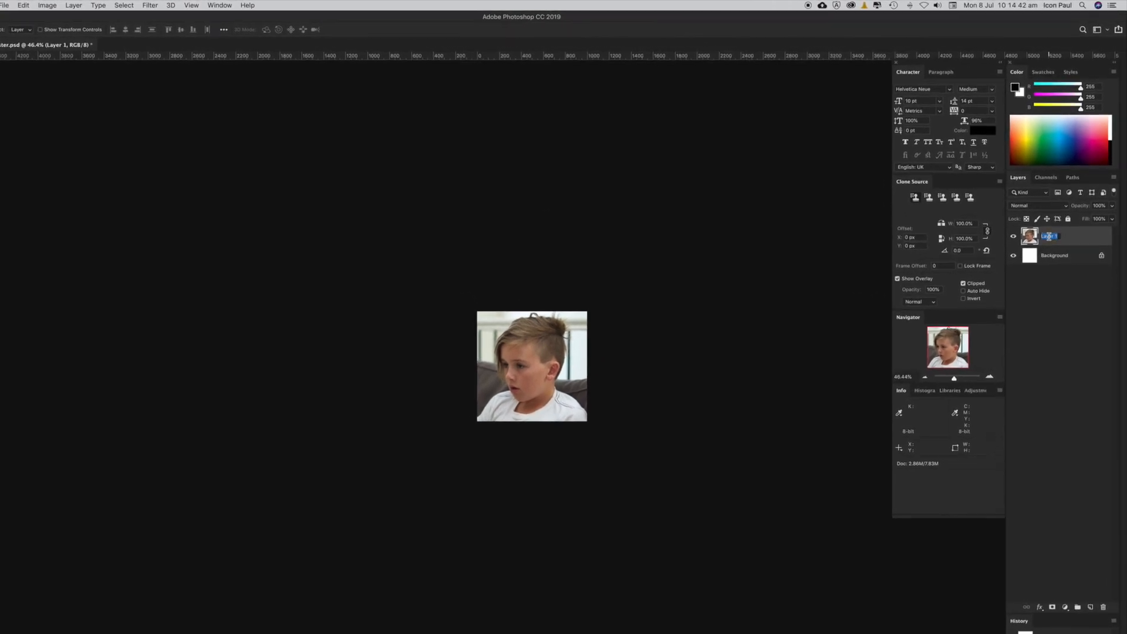
type("Jackson")
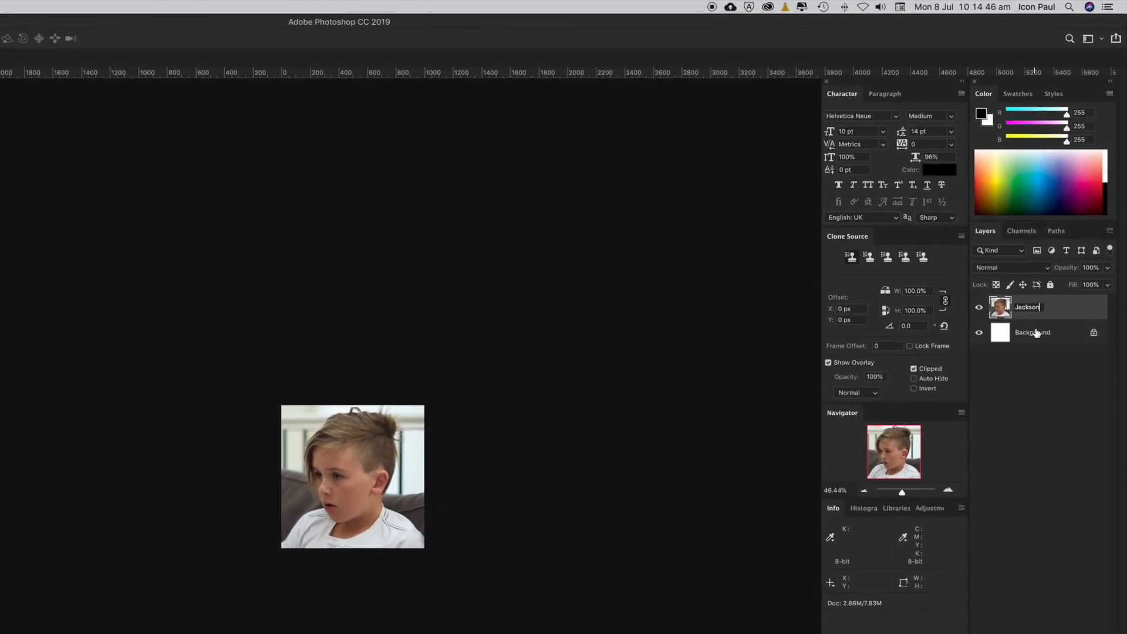
left_click(1053, 342)
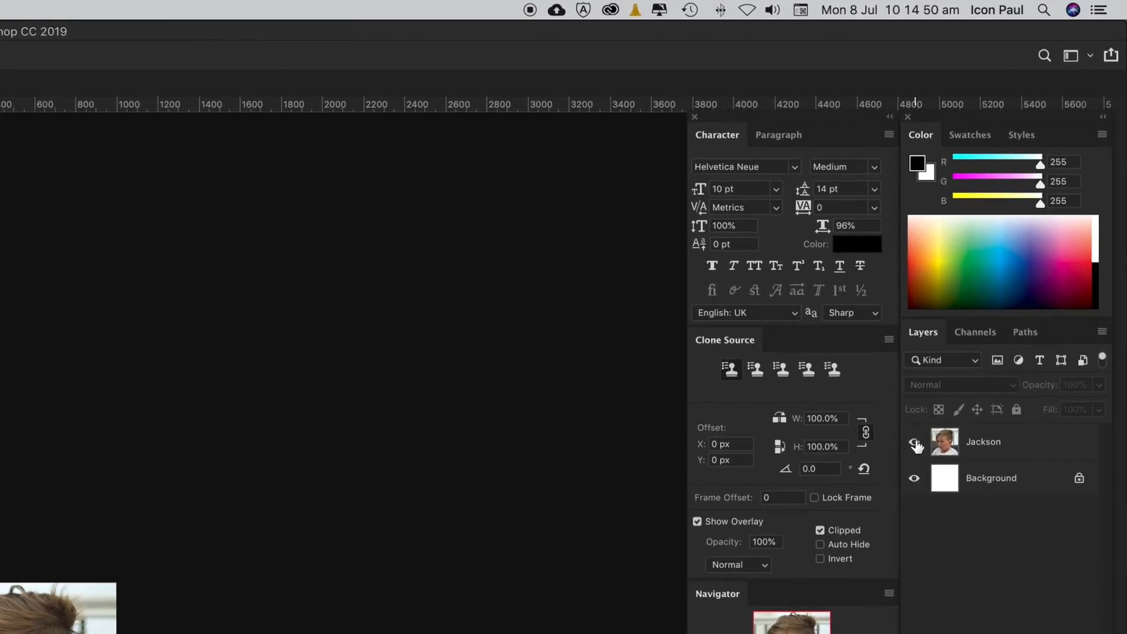
left_click(937, 398)
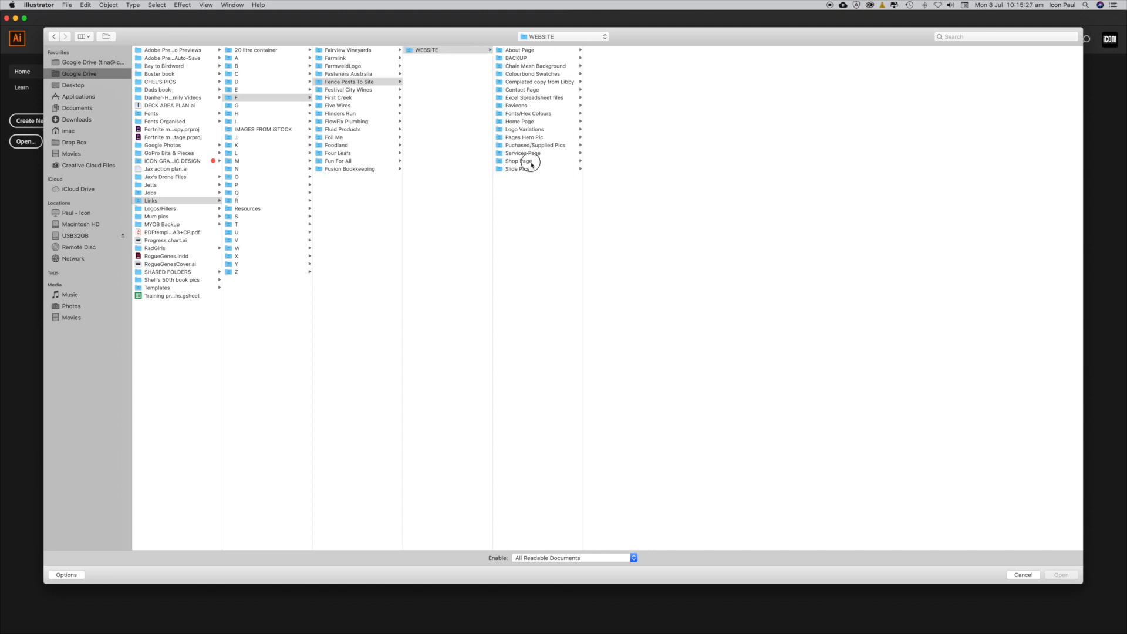
- Open AA65 - 65mm post 2.4m long.svg in Illustrator from the Vector Drawings folder inside Shop Page
left_click(532, 162)
left_click(621, 82)
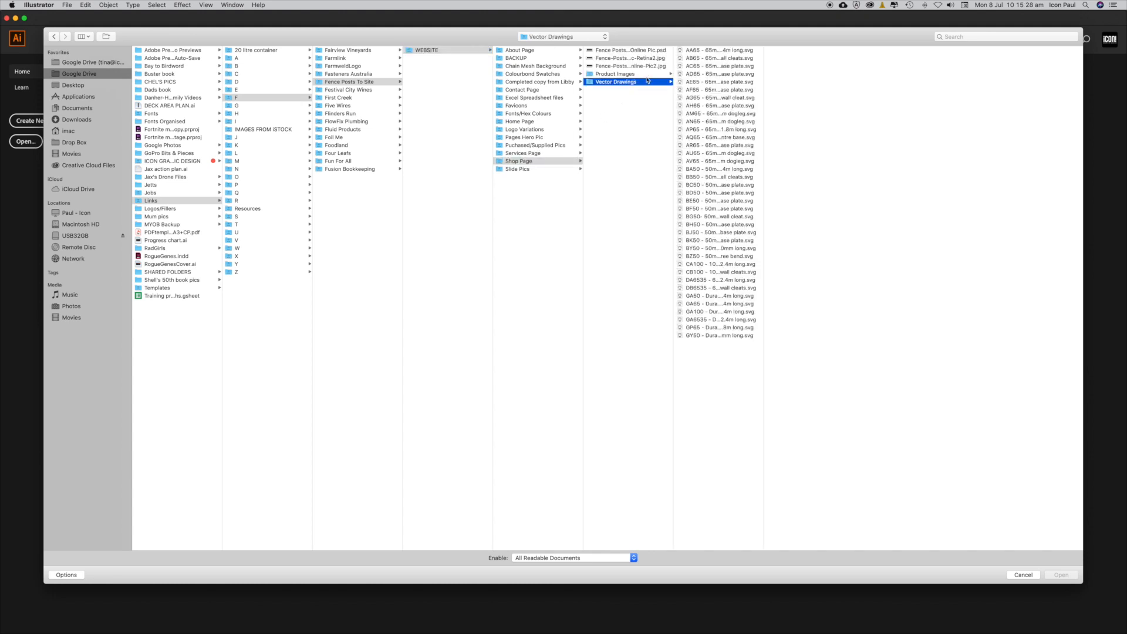
left_click(680, 51)
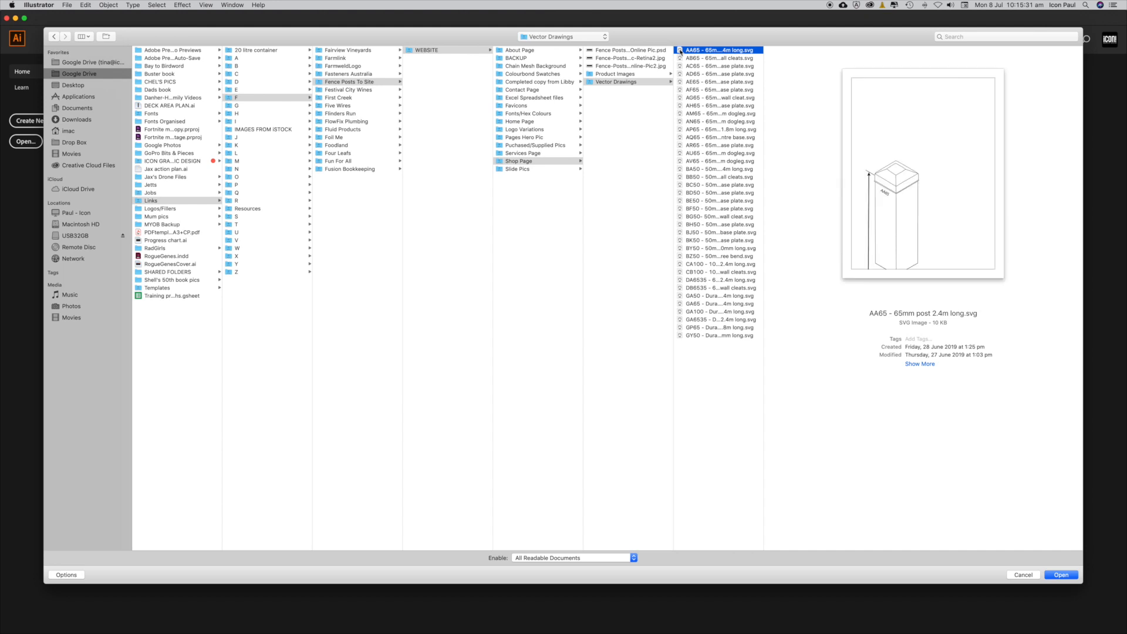
left_click(1062, 575)
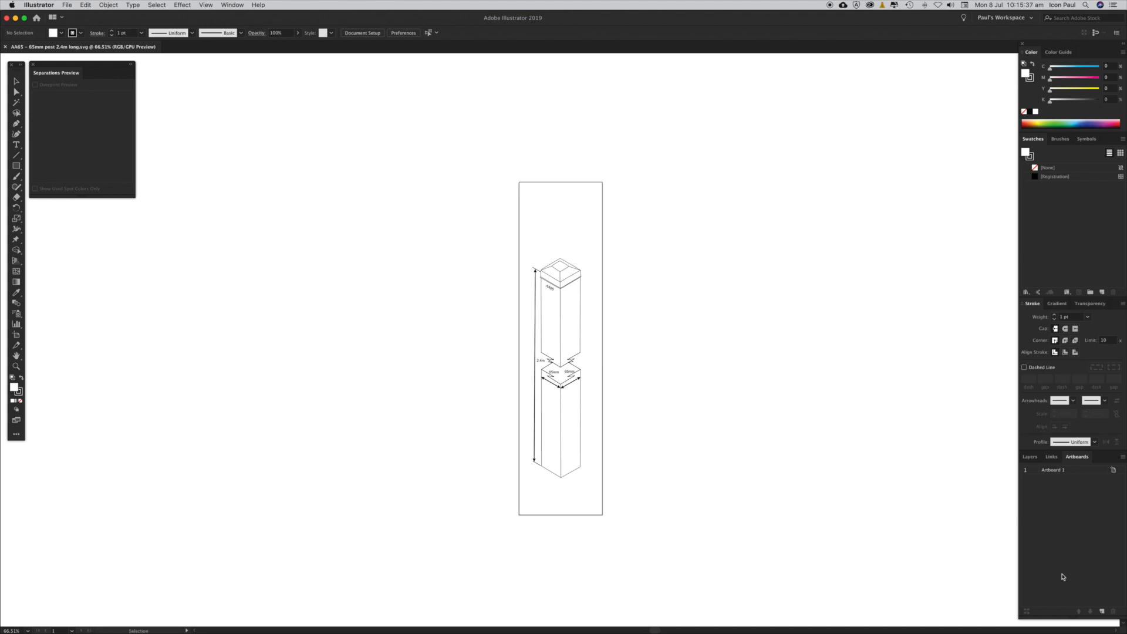
- Select the whole post drawing and enlarge it proportionally to about 255 by 1143 px
left_click(571, 383)
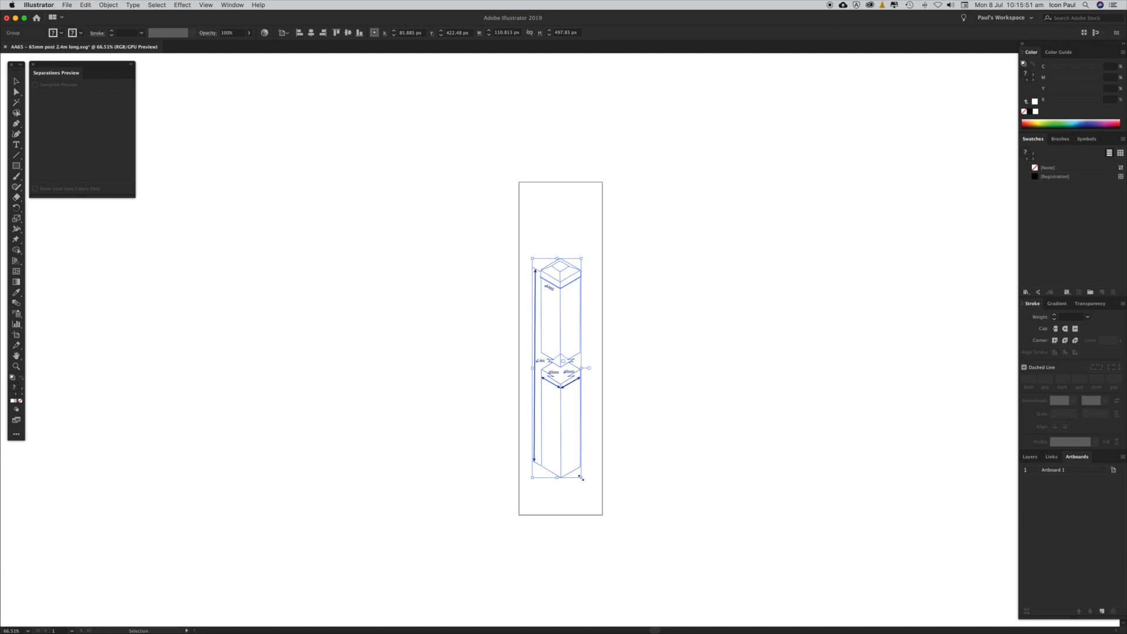
left_click_drag(580, 478, 667, 621)
key("a")
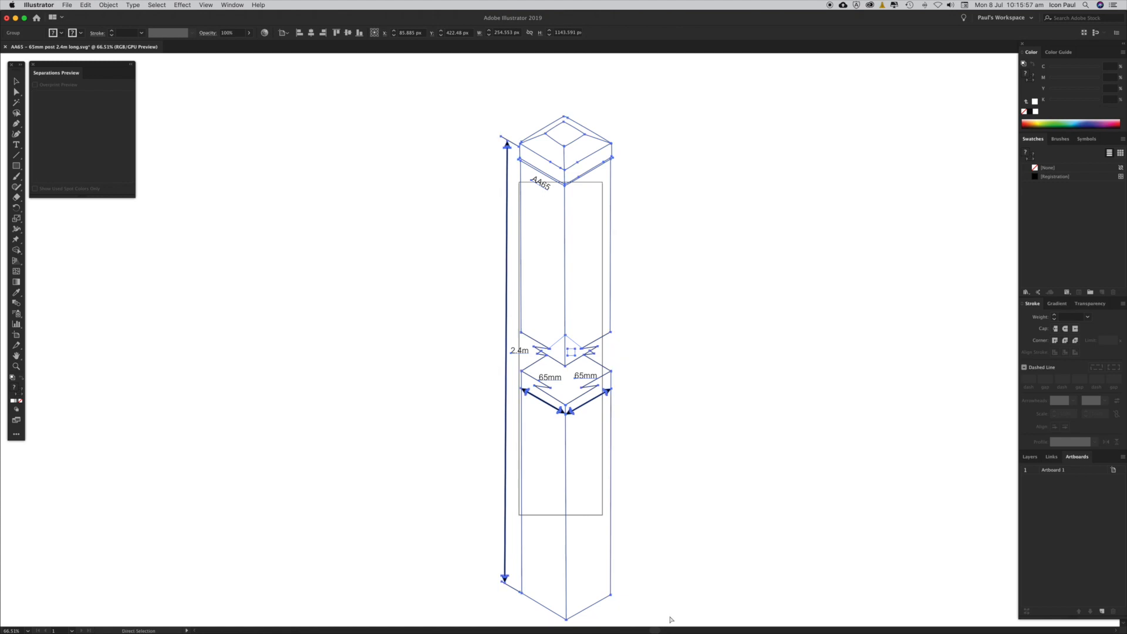
key("v")
- Copy the enlarged post drawing, switch to Photoshop and paste it into Product Photos Master.psd as pixels
mouse_move(329, 631)
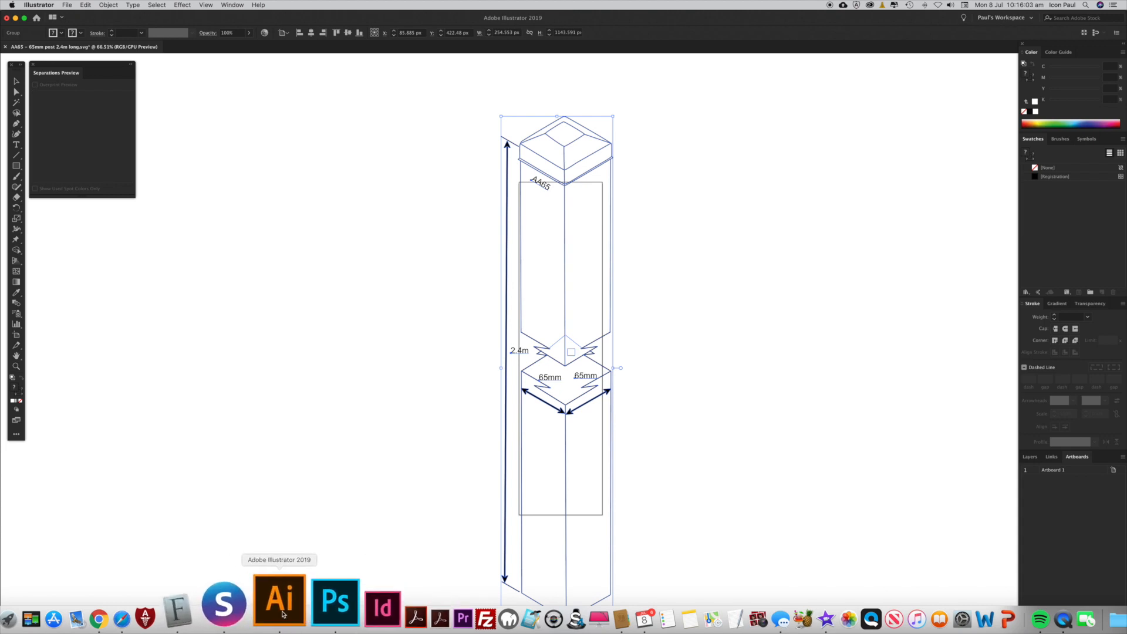
left_click(309, 605)
left_click(96, 3)
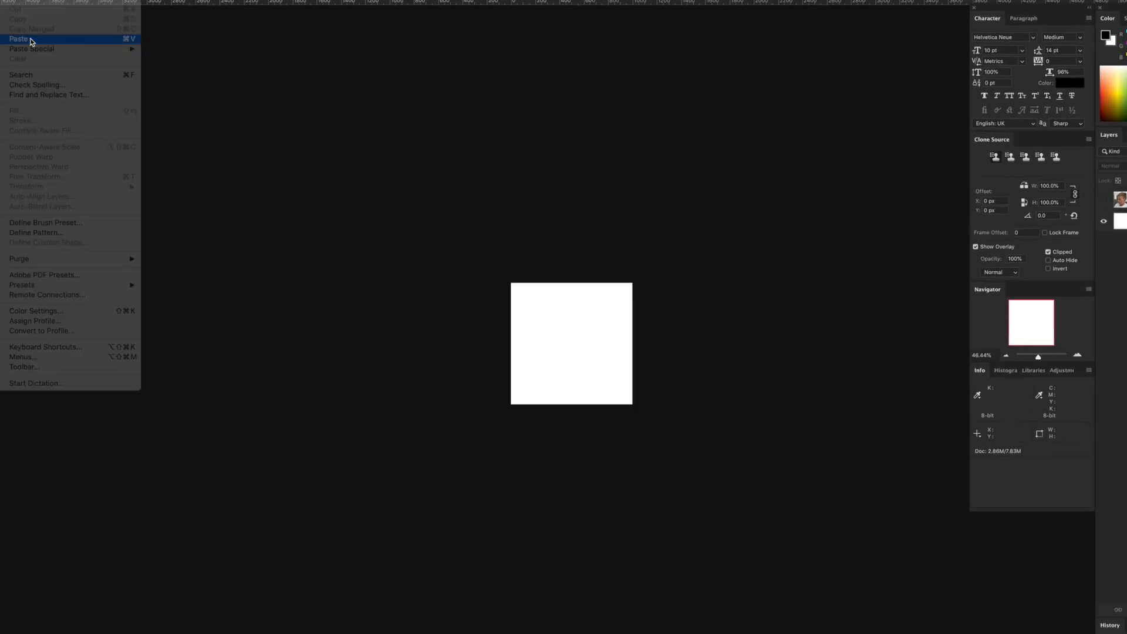
left_click(31, 41)
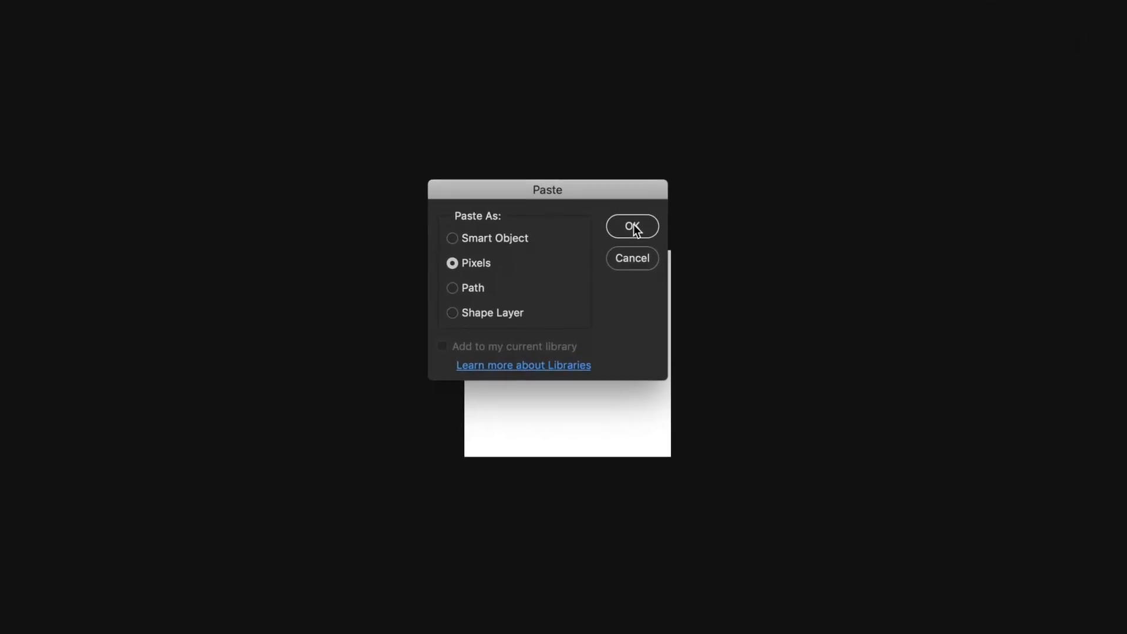
left_click(633, 227)
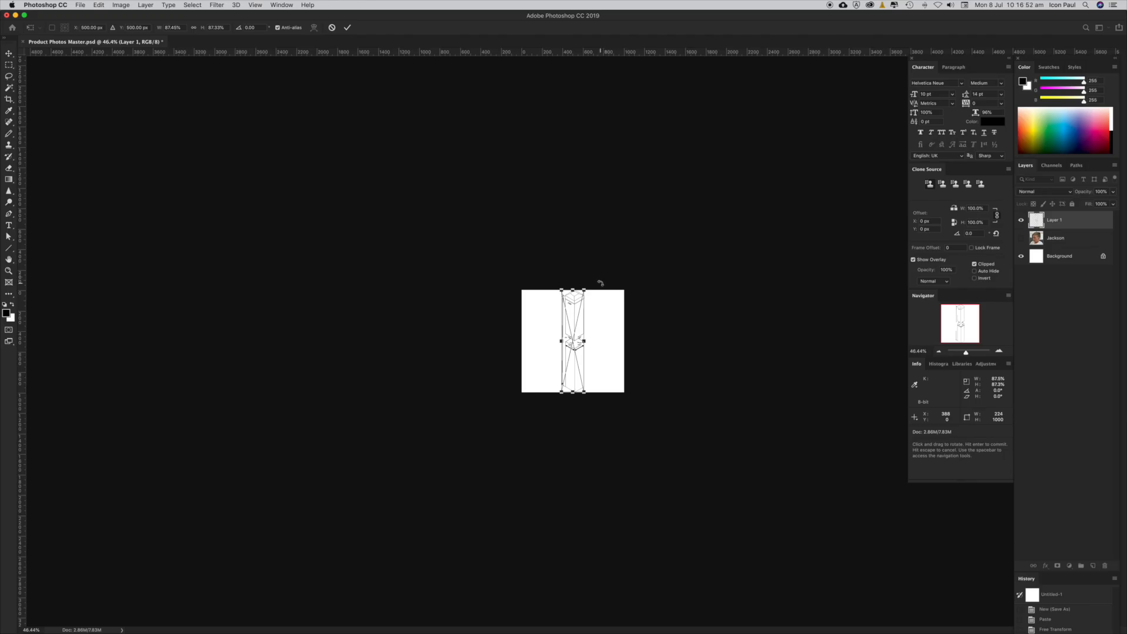
- Scale the pasted post drawing about its centre to about 80% so a margin remains inside the canvas, and commit it
key("super+1")
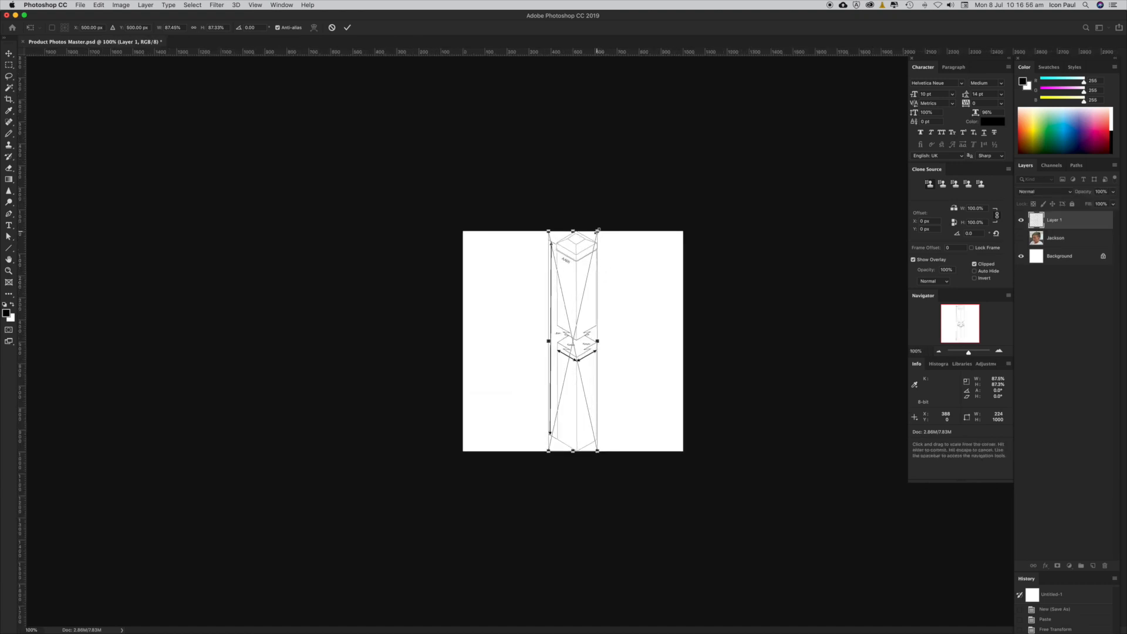
left_click_drag(597, 231, 593, 239)
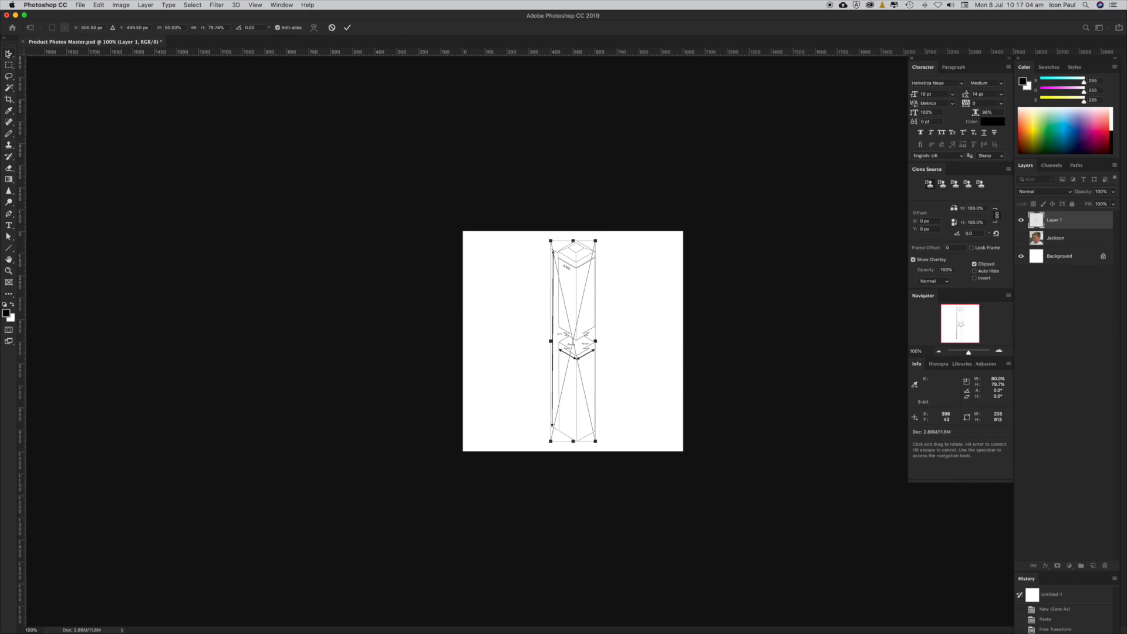
key("Return")
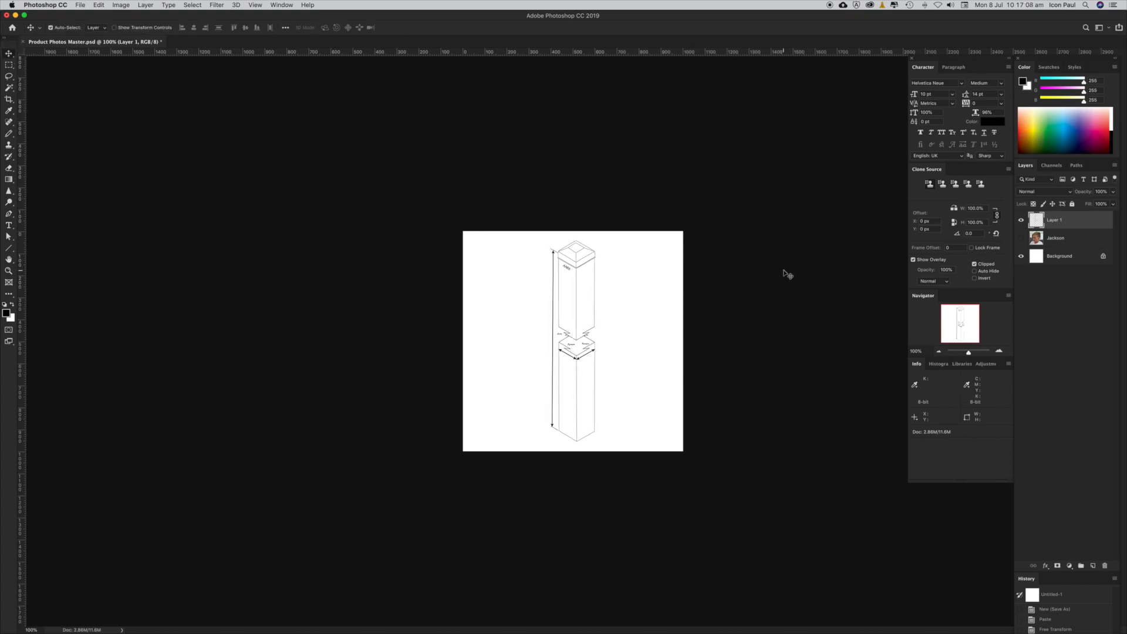
- Rename the post drawing's layer AA65
key("super+plus")
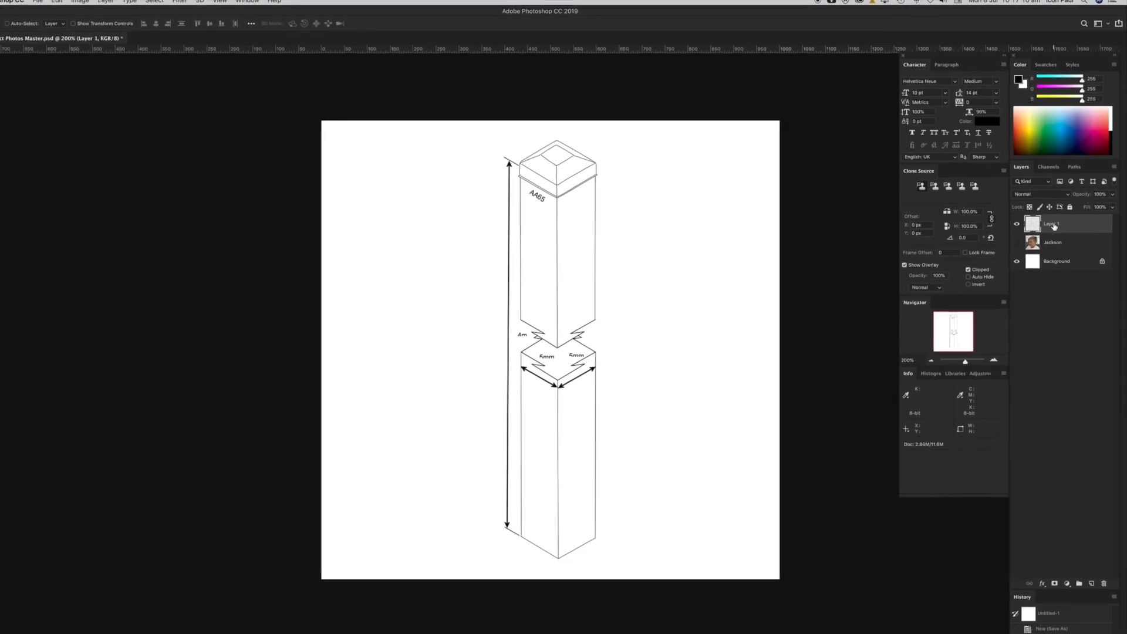
double_click(1051, 225)
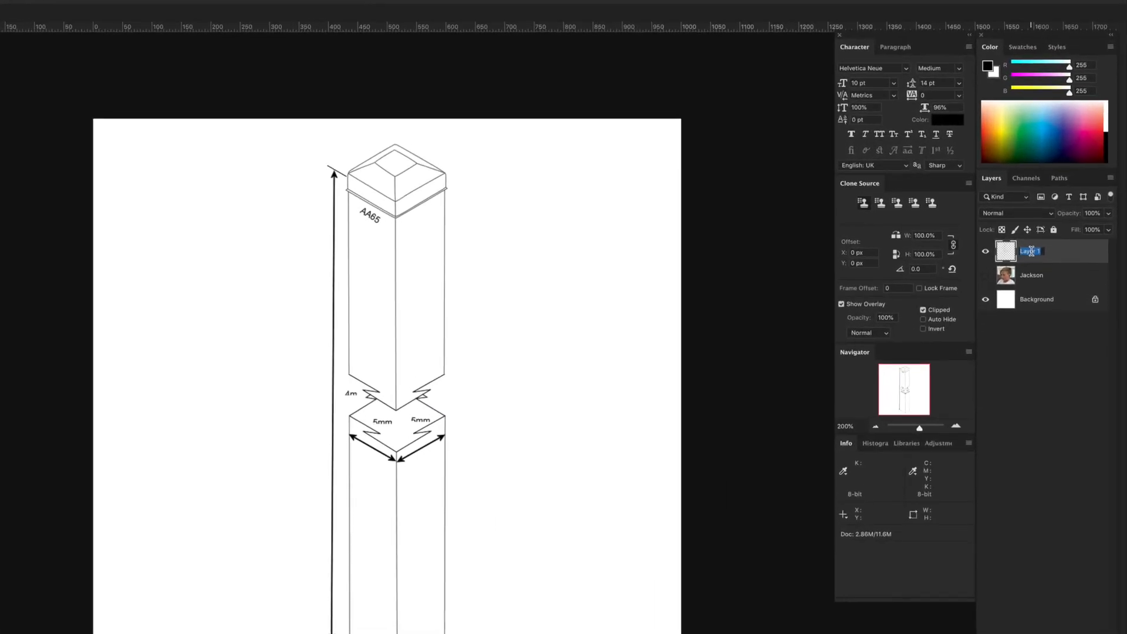
type("AA6")
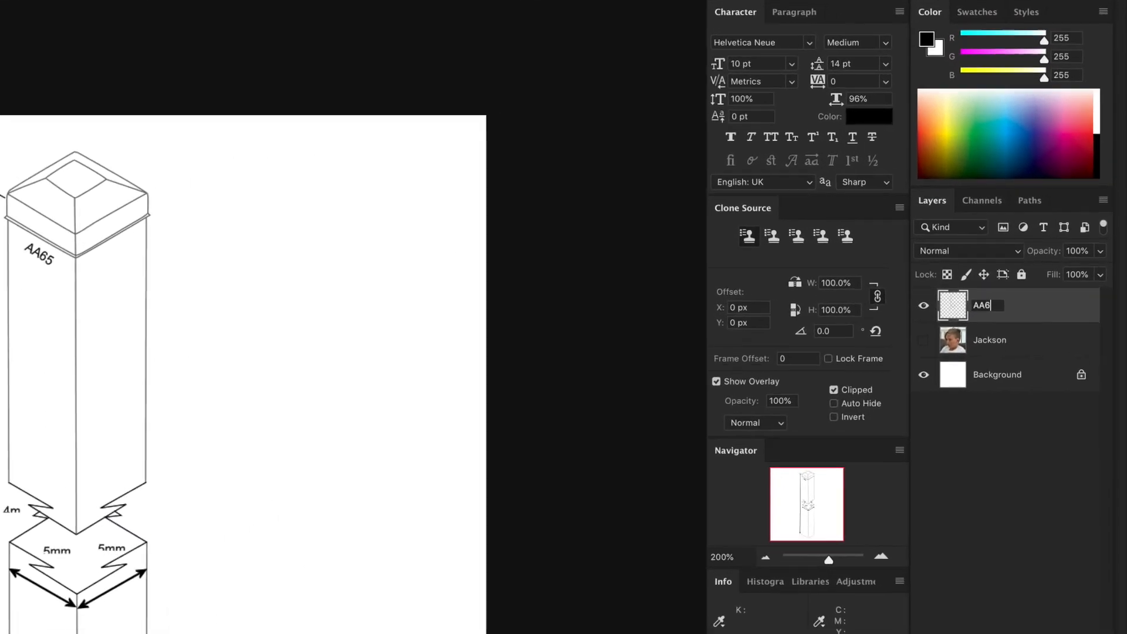
type("5")
left_click(1039, 457)
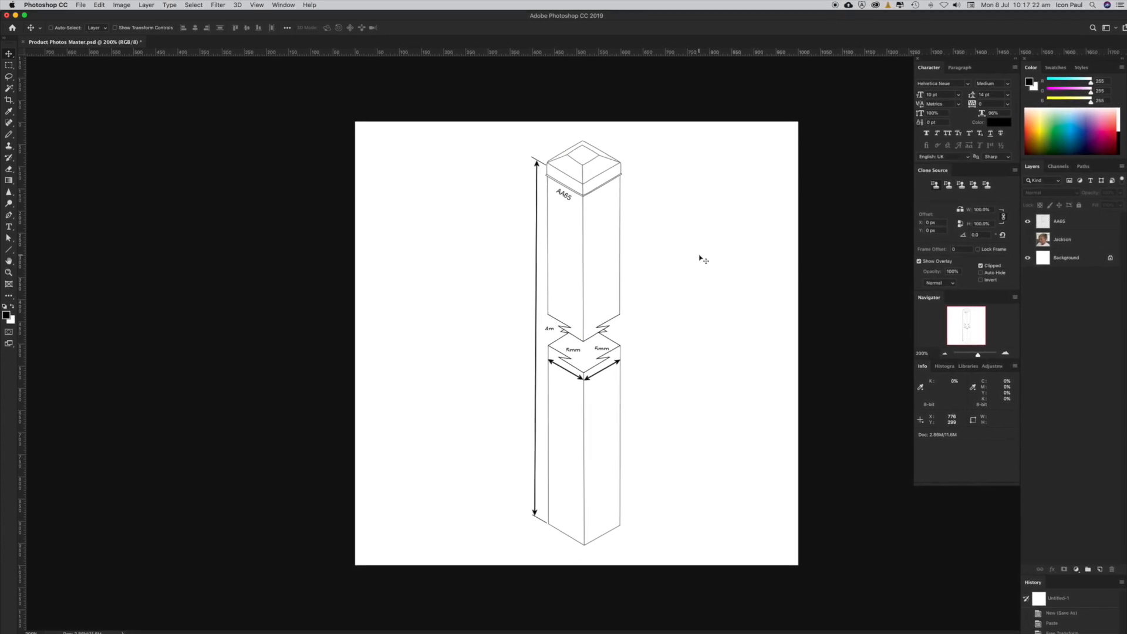
- Start saving the image under a new name, Fence Posts to Site Adelaide-Fence Post AA65.jpg, on the Desktop
left_click(86, 5)
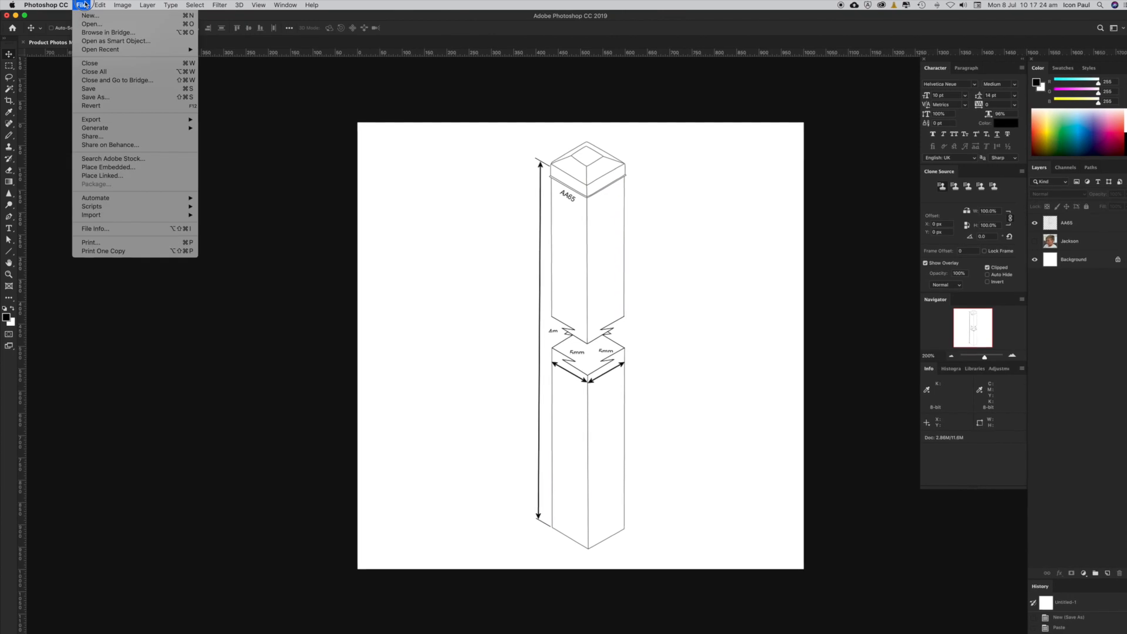
left_click(105, 98)
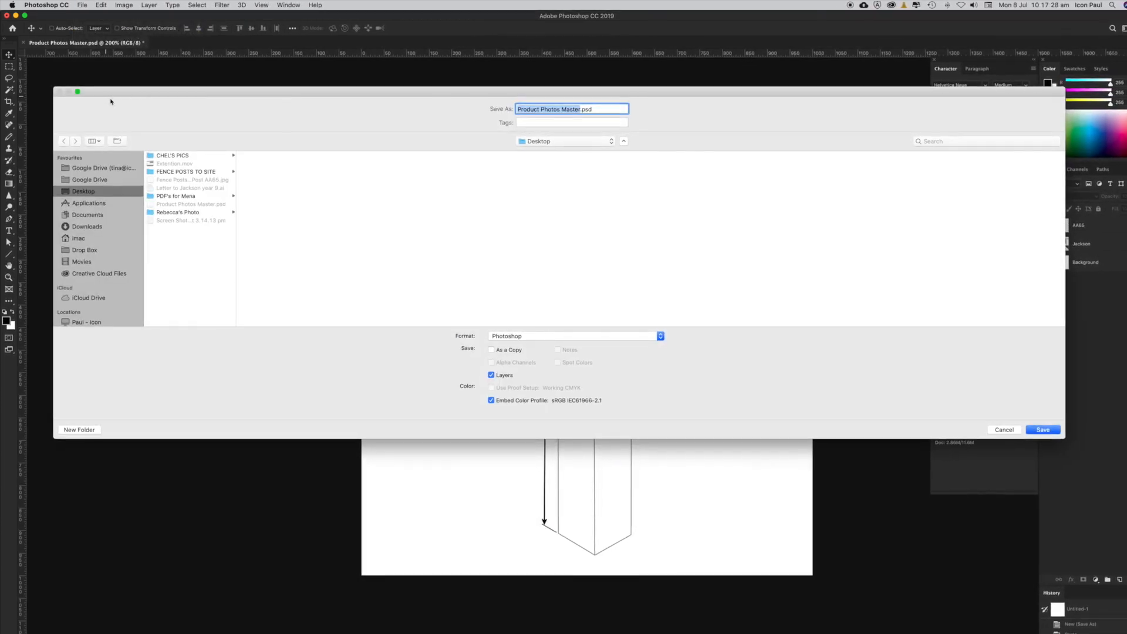
left_click(170, 186)
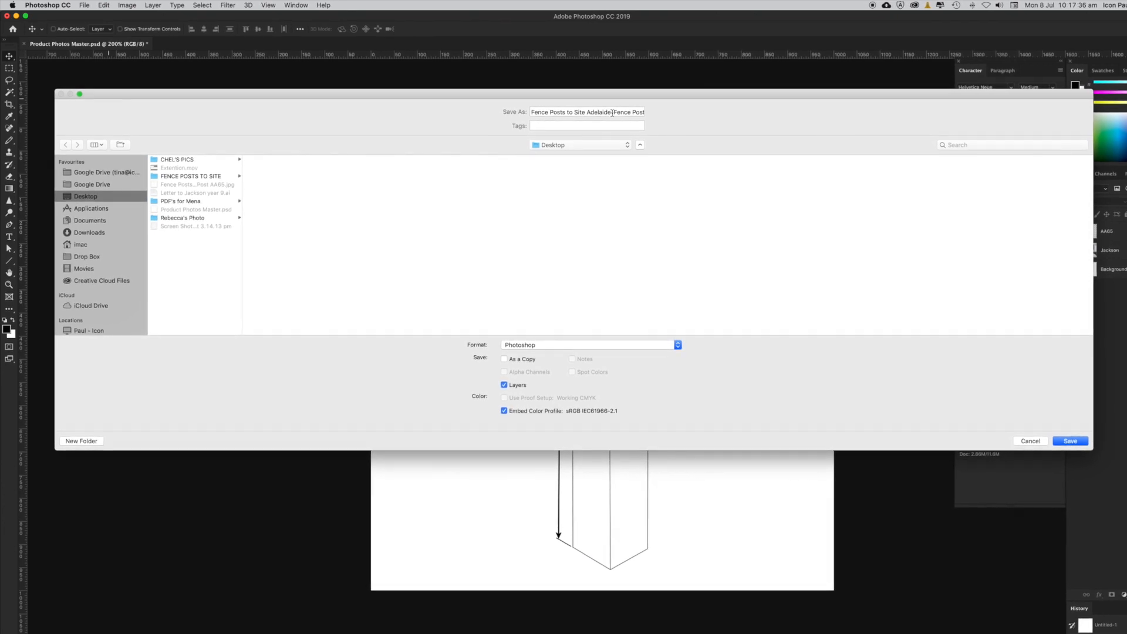
left_click_drag(614, 113, 663, 115)
left_click(638, 113)
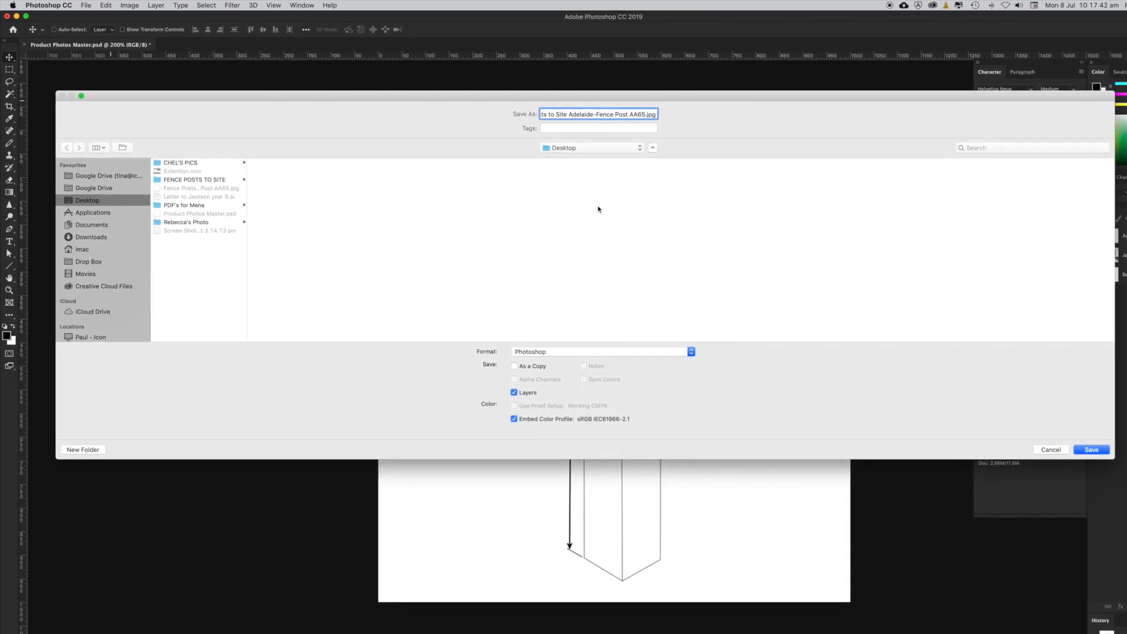
- Set the file format to JPEG and save the copy at Maximum quality with Baseline ("Standard") format
left_click(581, 351)
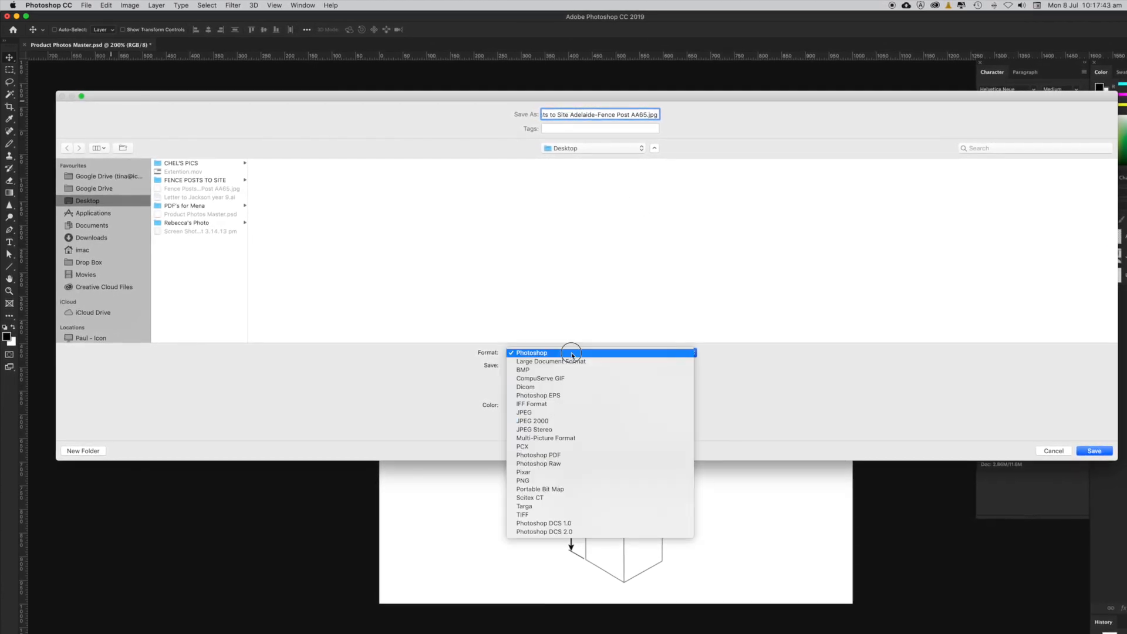
left_click(573, 416)
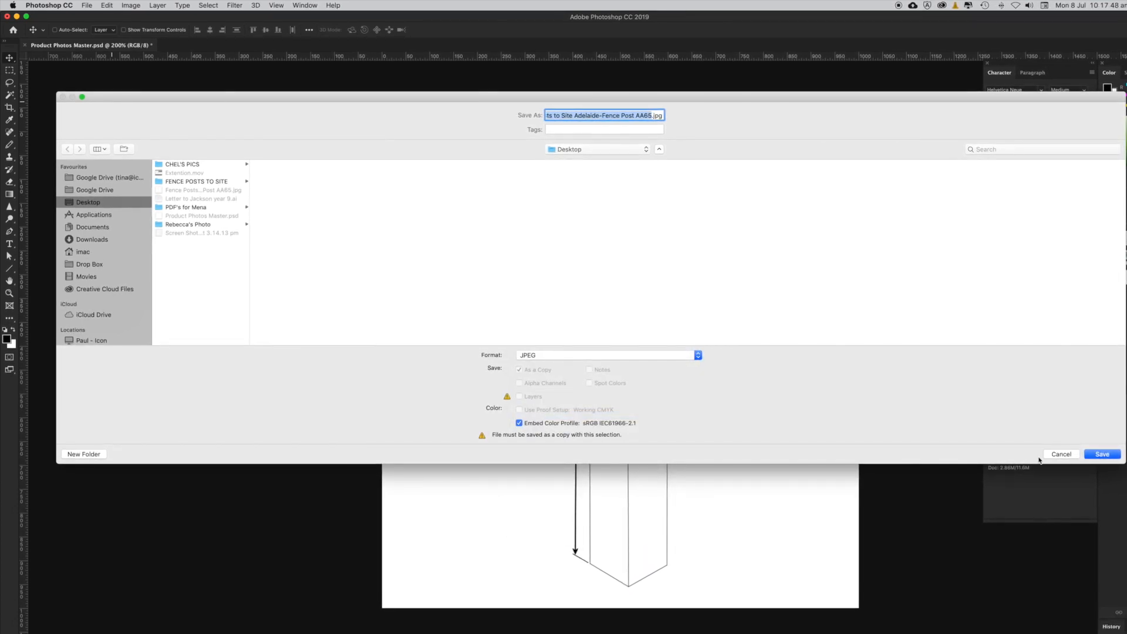
left_click(1102, 455)
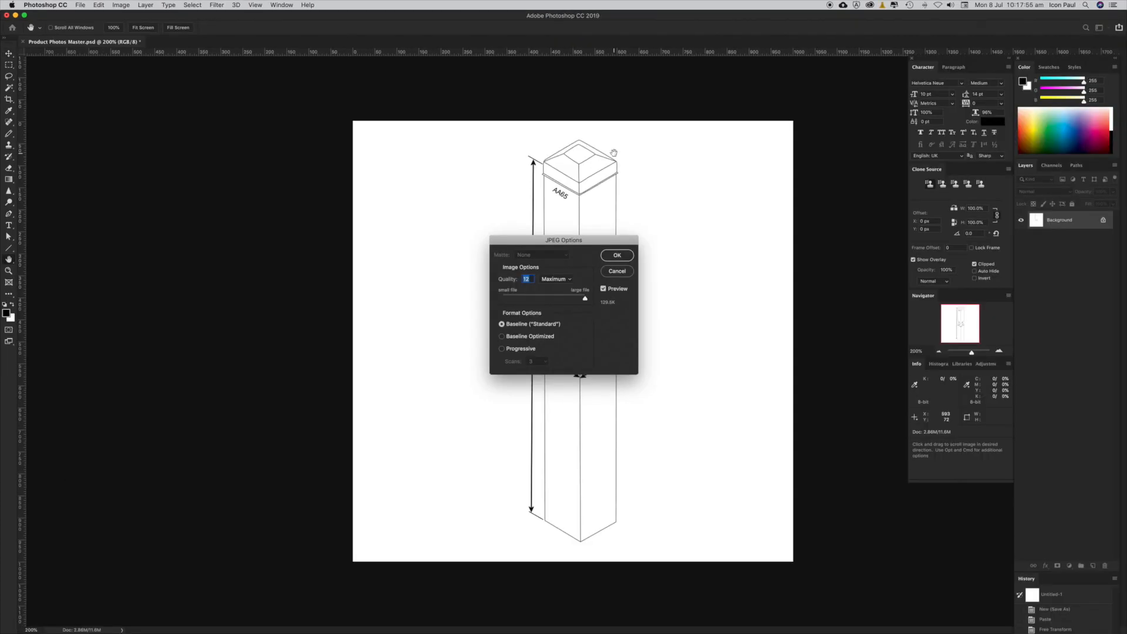
left_click(617, 255)
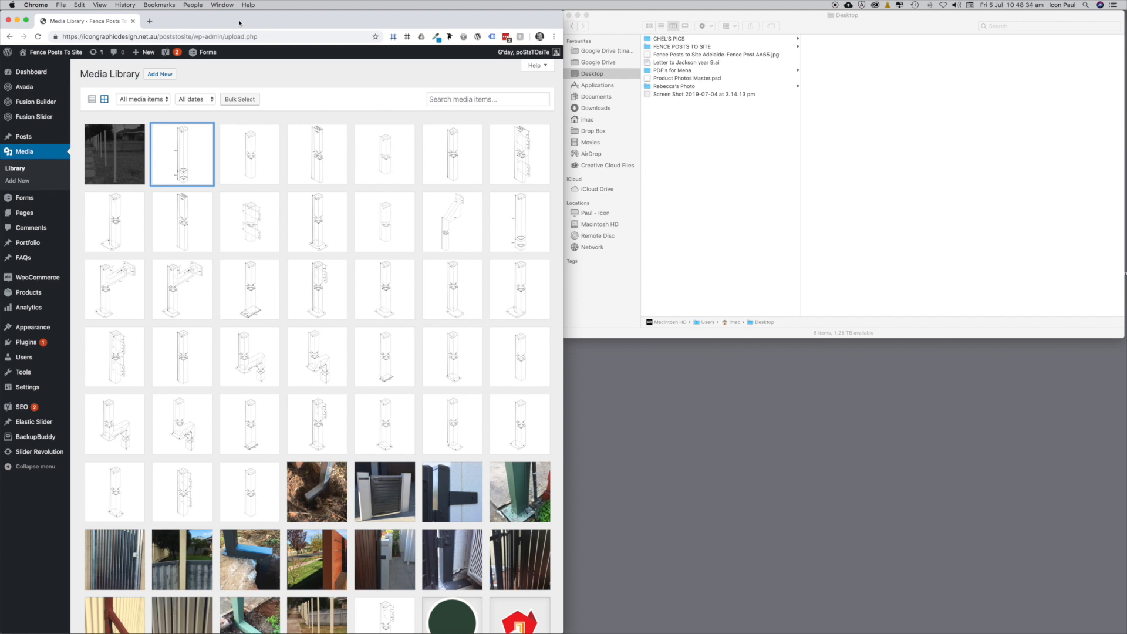
- Switch to Chrome and open the bookmarked tinyjpg.com site in a new tab
left_click(151, 21)
left_click(156, 6)
key("Escape")
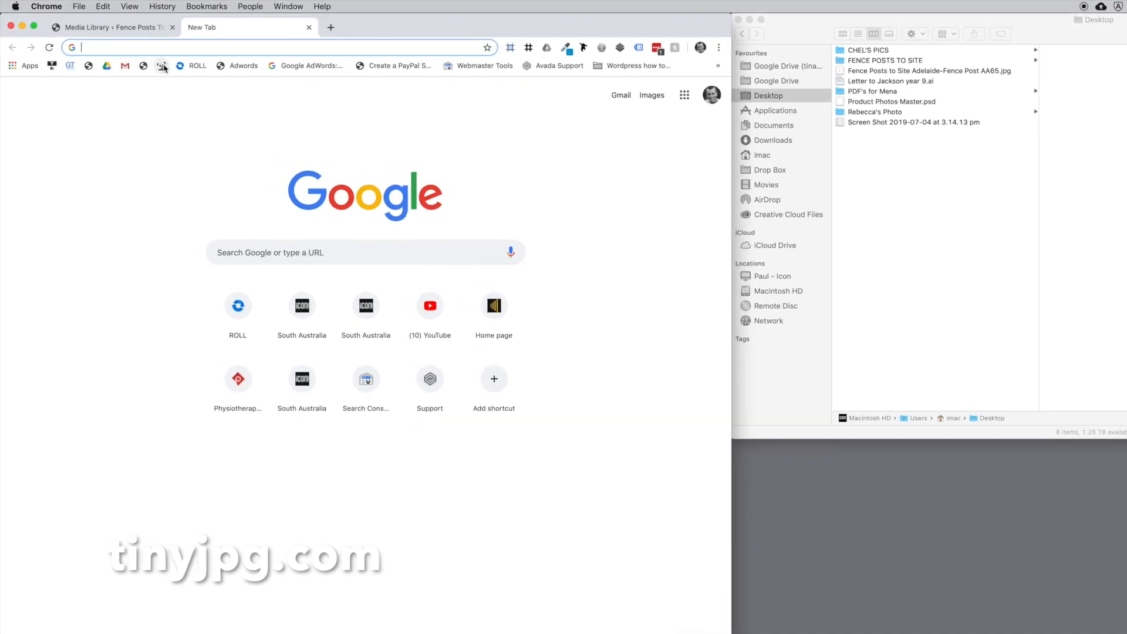
left_click(163, 66)
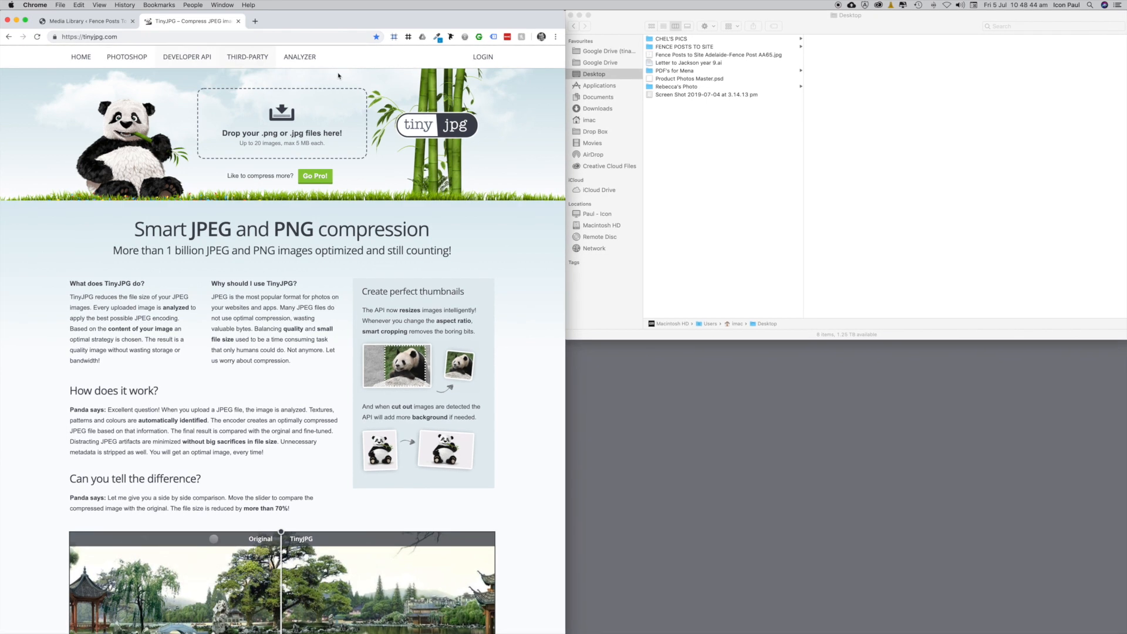
- Add Fence Posts to Site Adelaide-Fence Post AA65.jpg from the Desktop to TinyJPG for compression
left_click(668, 79)
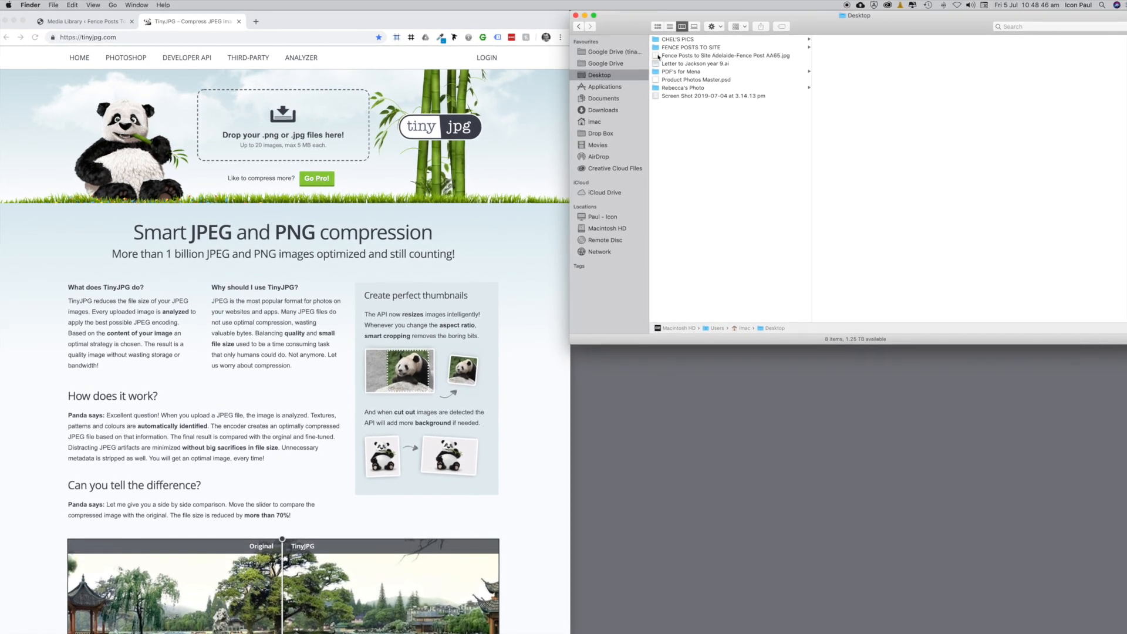
left_click(655, 55)
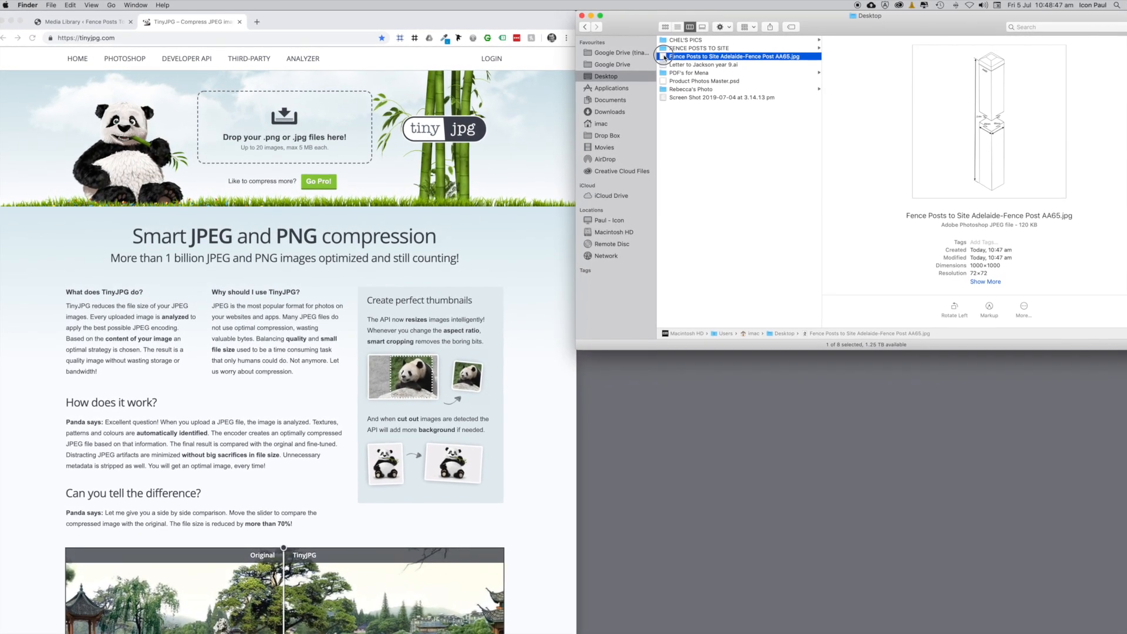
left_click_drag(664, 57, 302, 124)
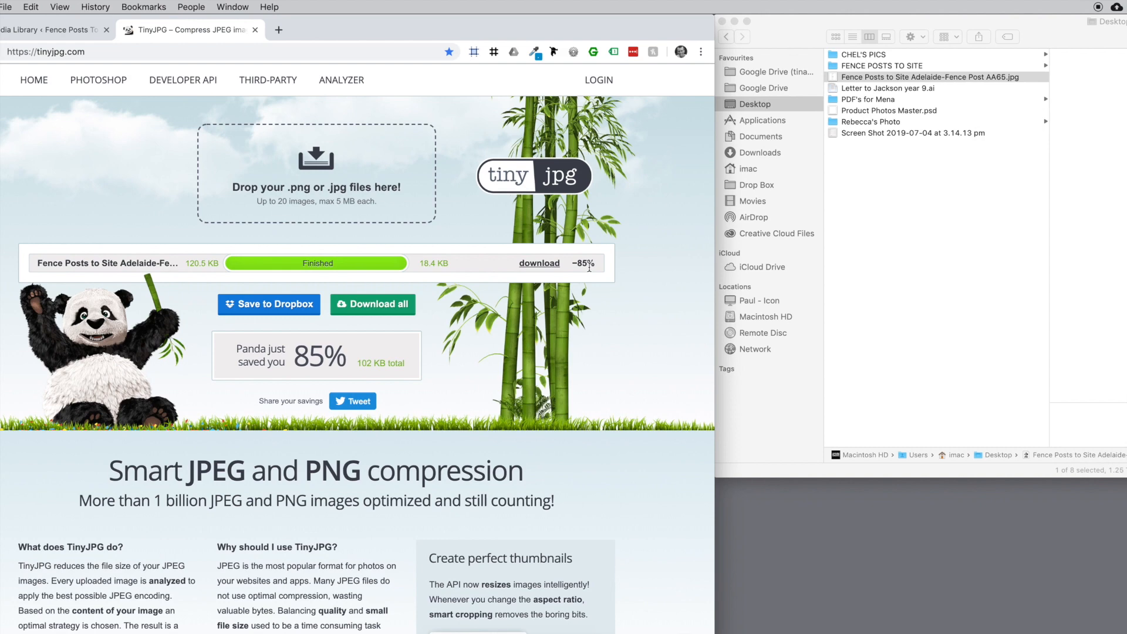
- Download the compressed fence post JPEG and upload it from the Desktop to the WordPress Media Library
left_click(555, 274)
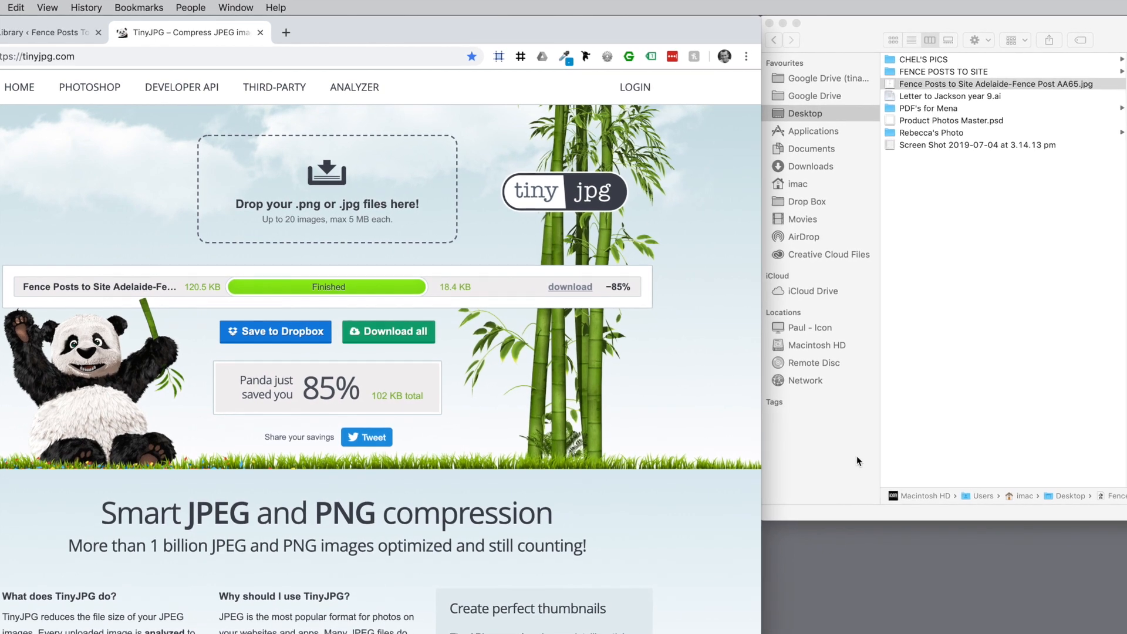
left_click(857, 456)
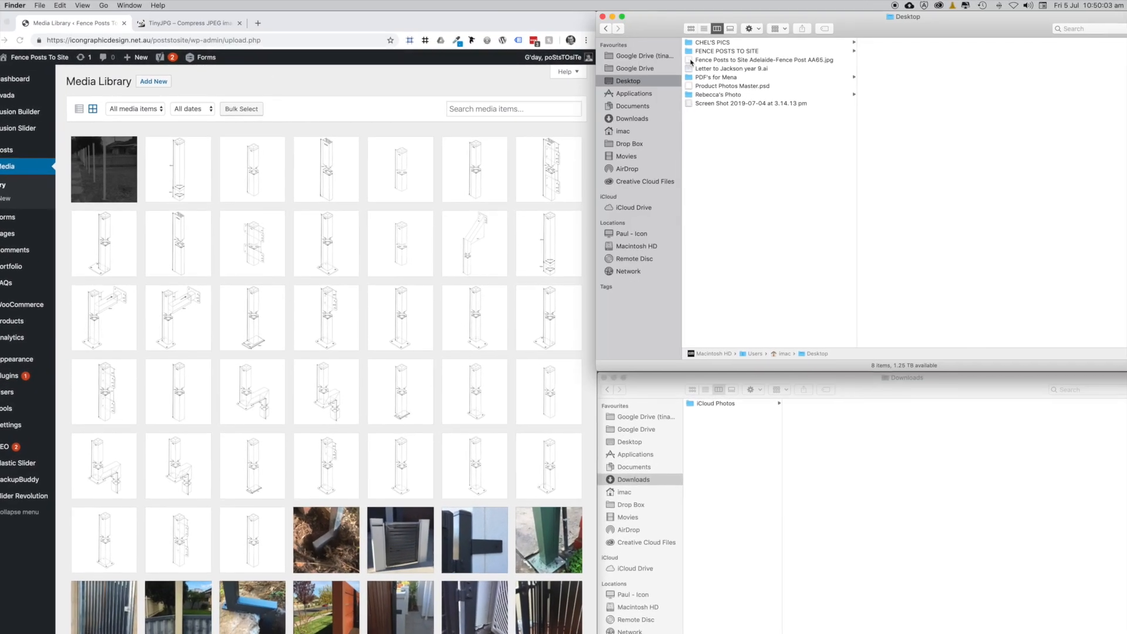
left_click_drag(691, 63, 238, 175)
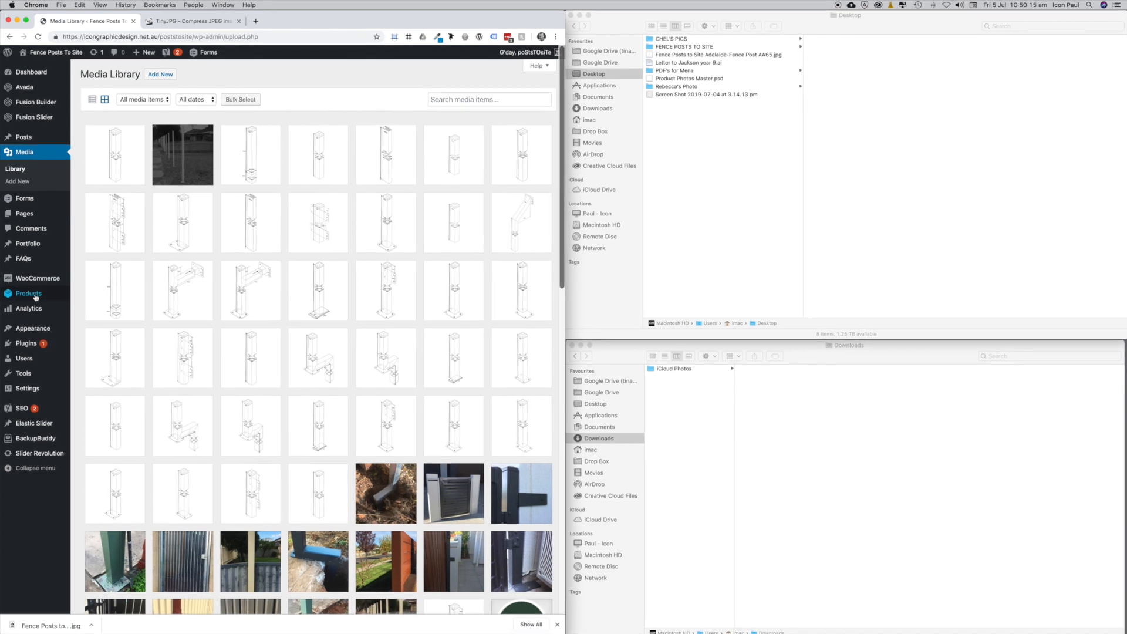
- Open the WooCommerce product AG65 – 65mm post 1.8m long with long side base plate + top cleat for editing
mouse_move(27, 292)
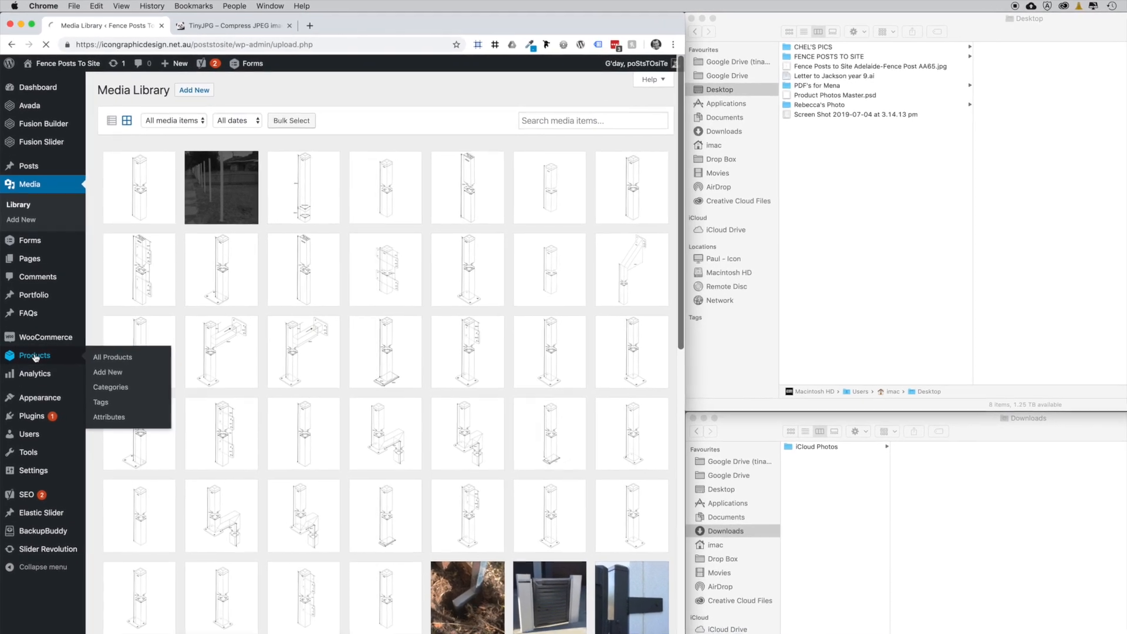
left_click(31, 315)
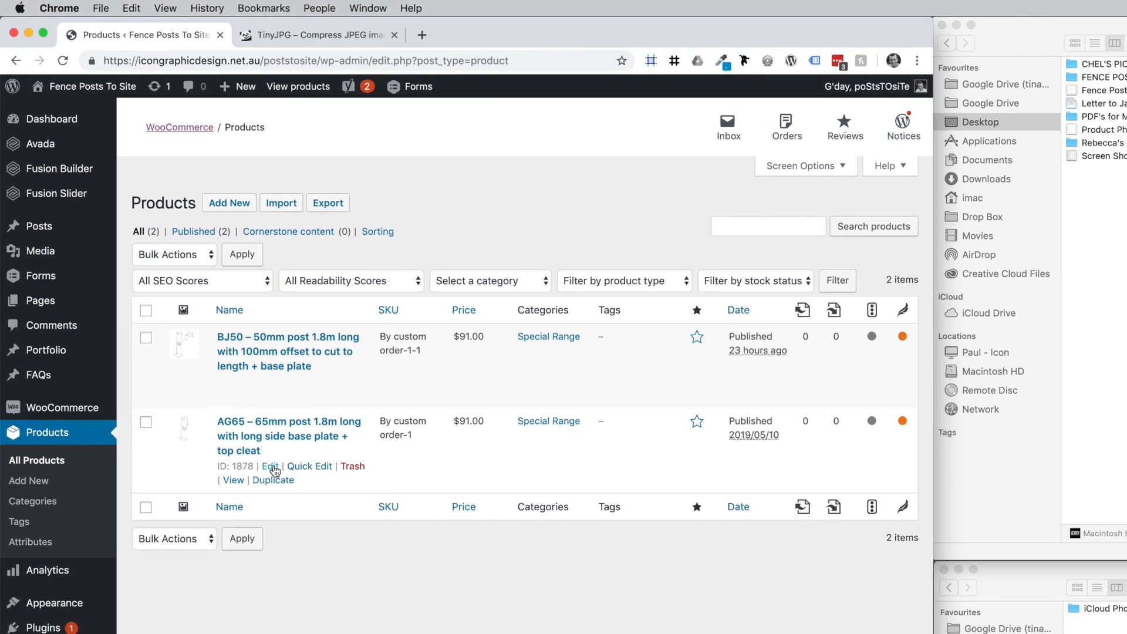
left_click(271, 467)
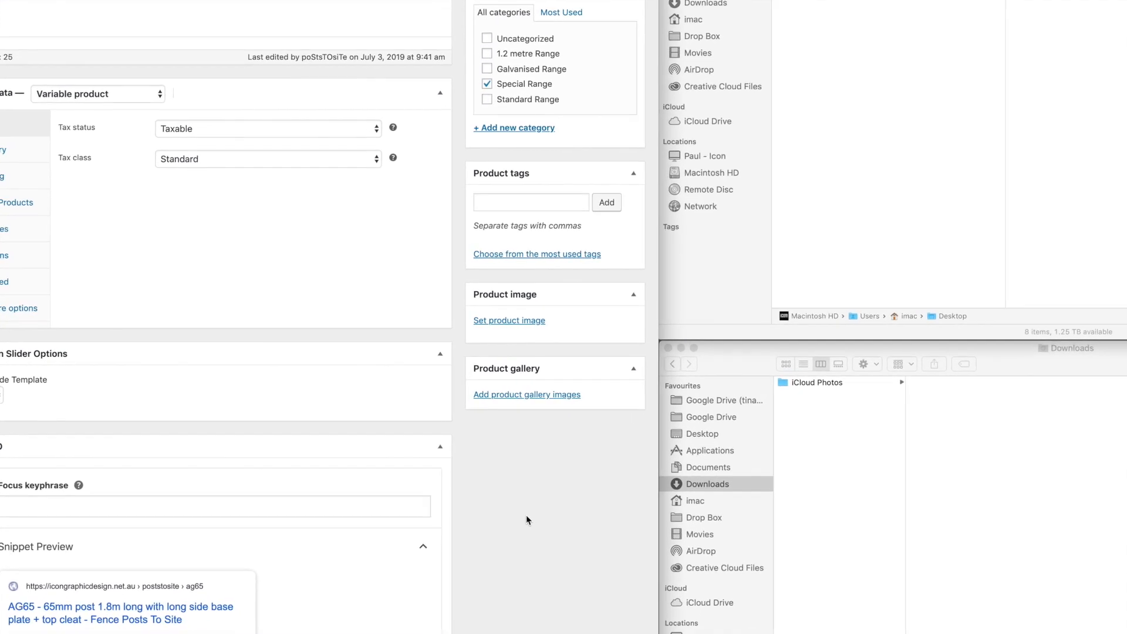
- Set Fence-Posts-to-Site-Adelaide-Fence-Post-AA65.jpg as the product image and update the product
left_click(558, 320)
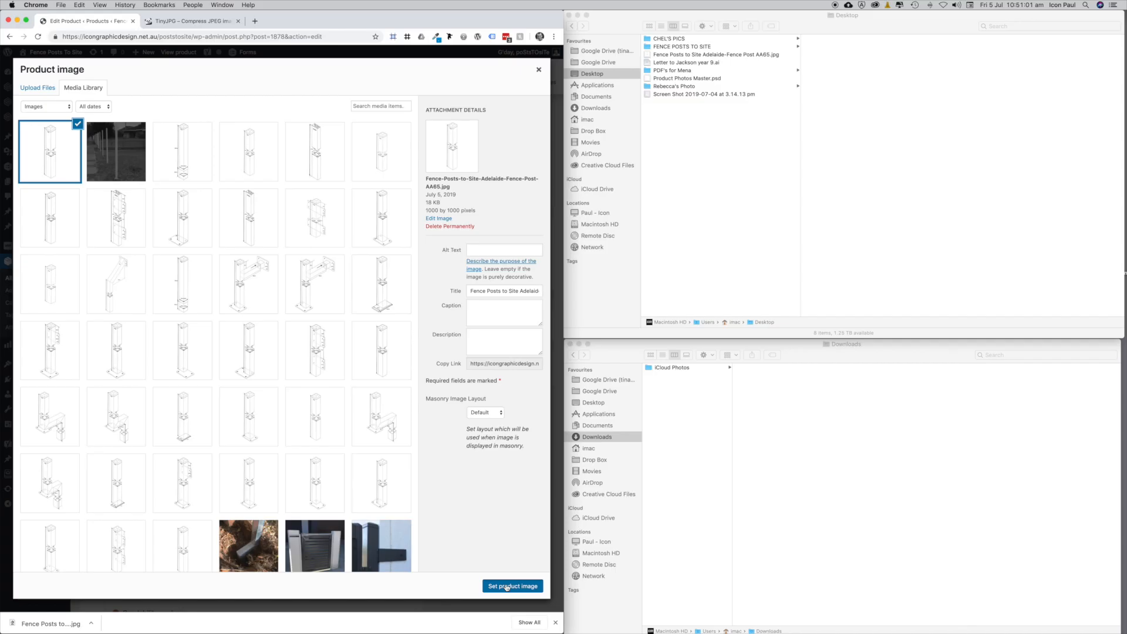
left_click(531, 603)
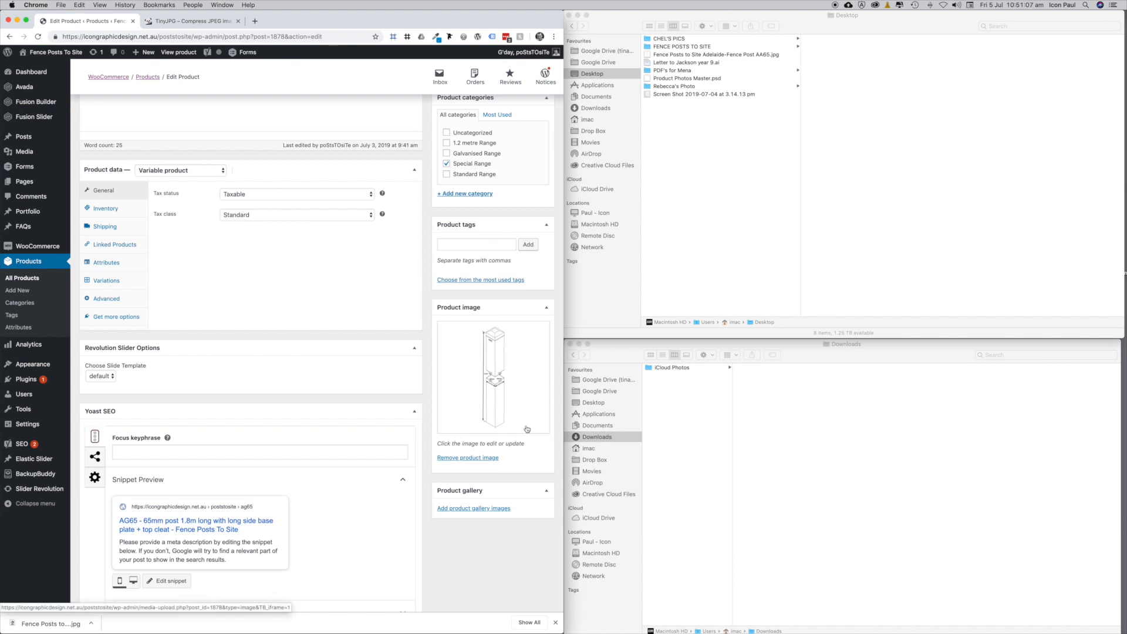
scroll(527, 429, "up", 10)
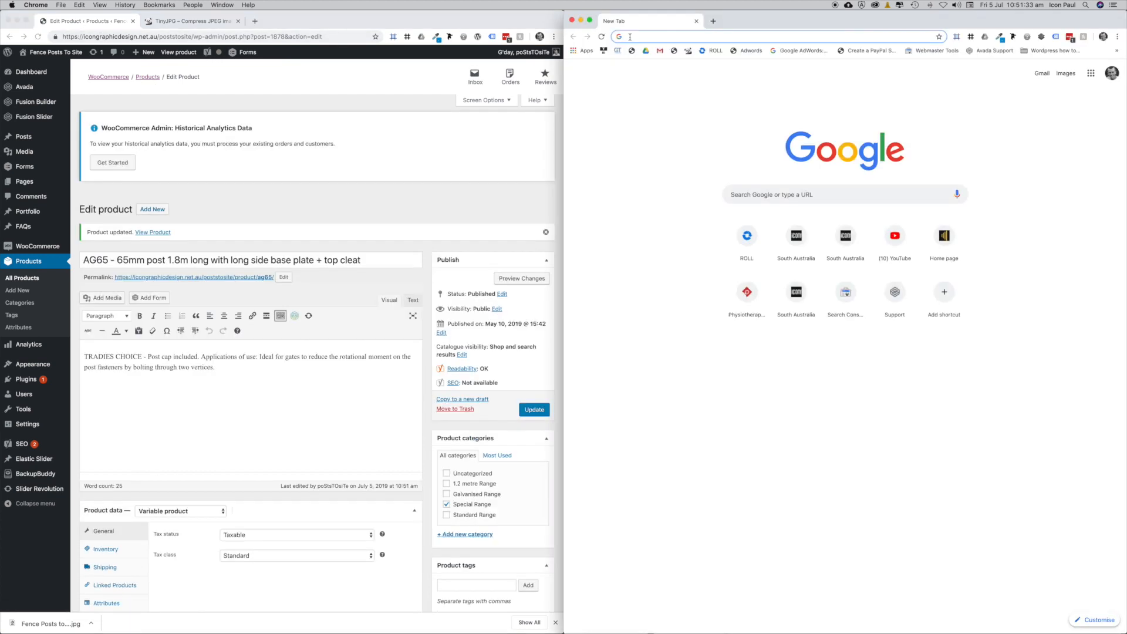
type("https://icongraphicdesign.net.au/poststosite")
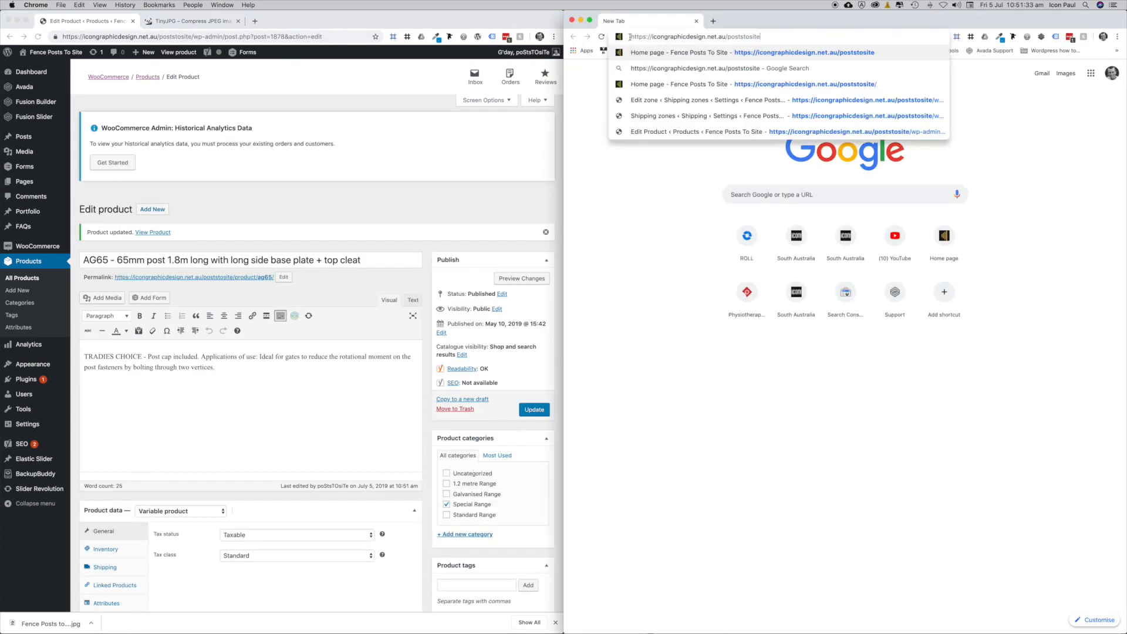
key("Return")
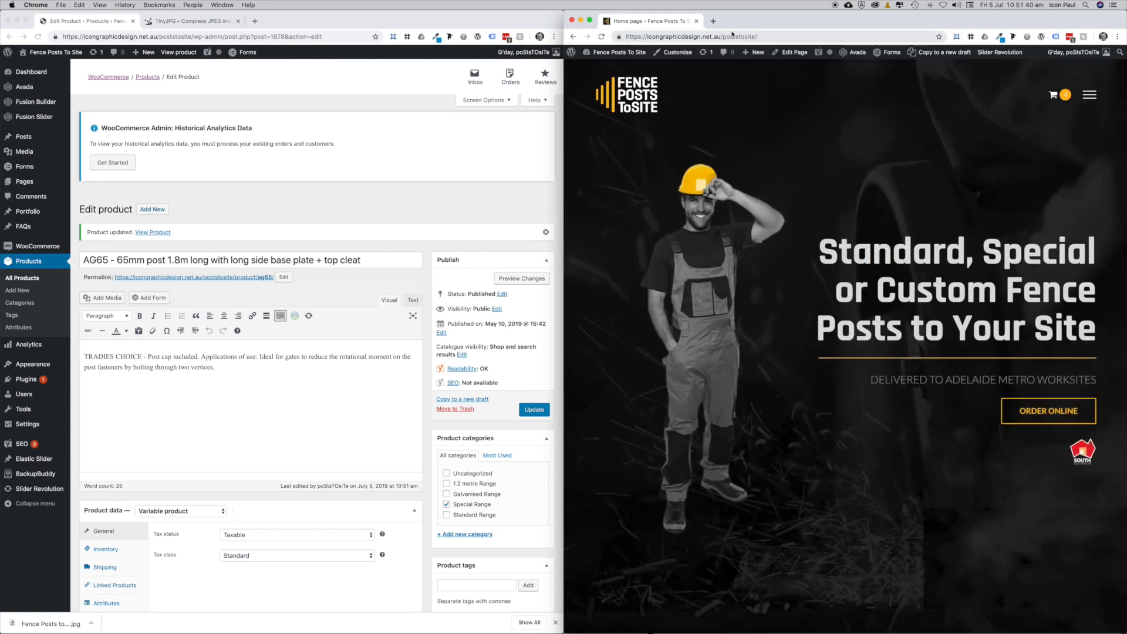
left_click(1090, 98)
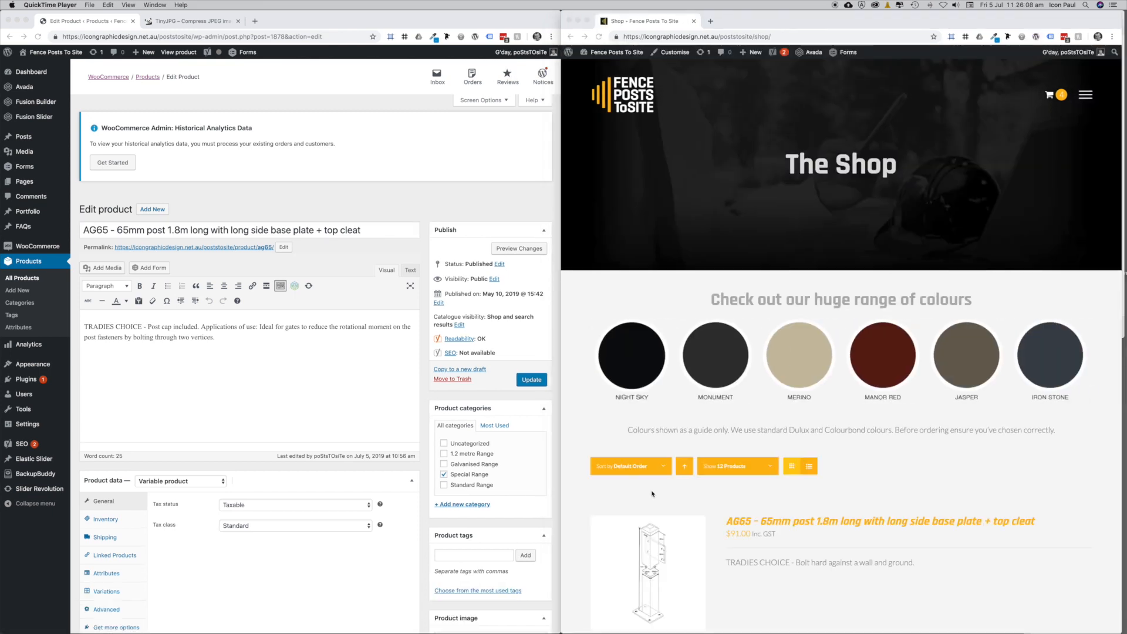
- View the AG65 – 65mm post product page in the shop and inspect its product image enlarged, closing the enlarged view again
left_click(748, 498)
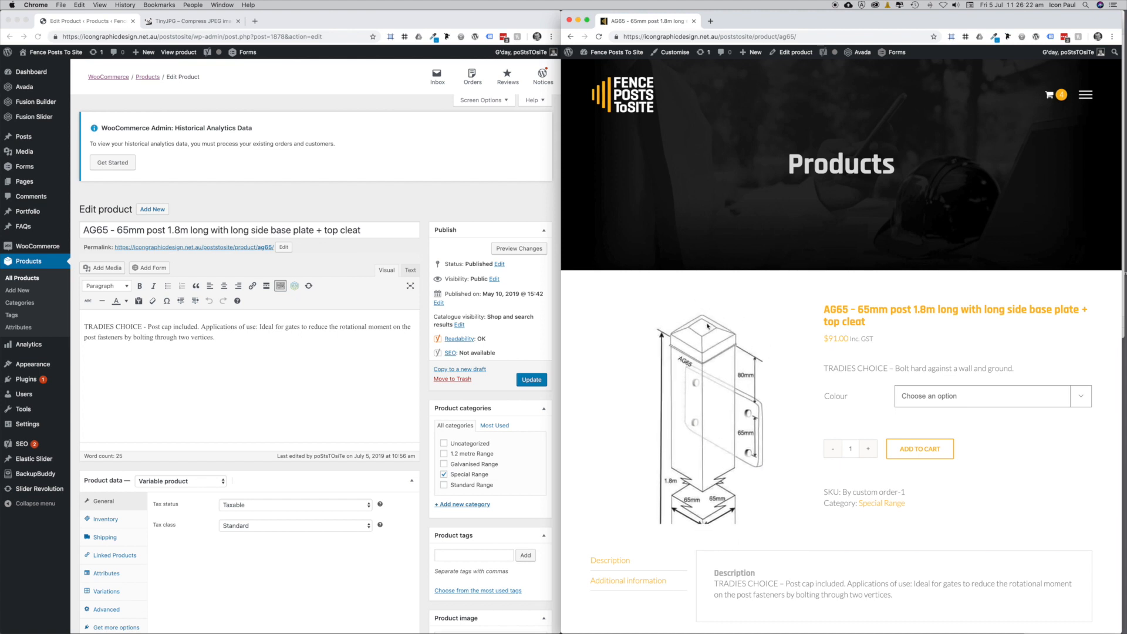
left_click(702, 359)
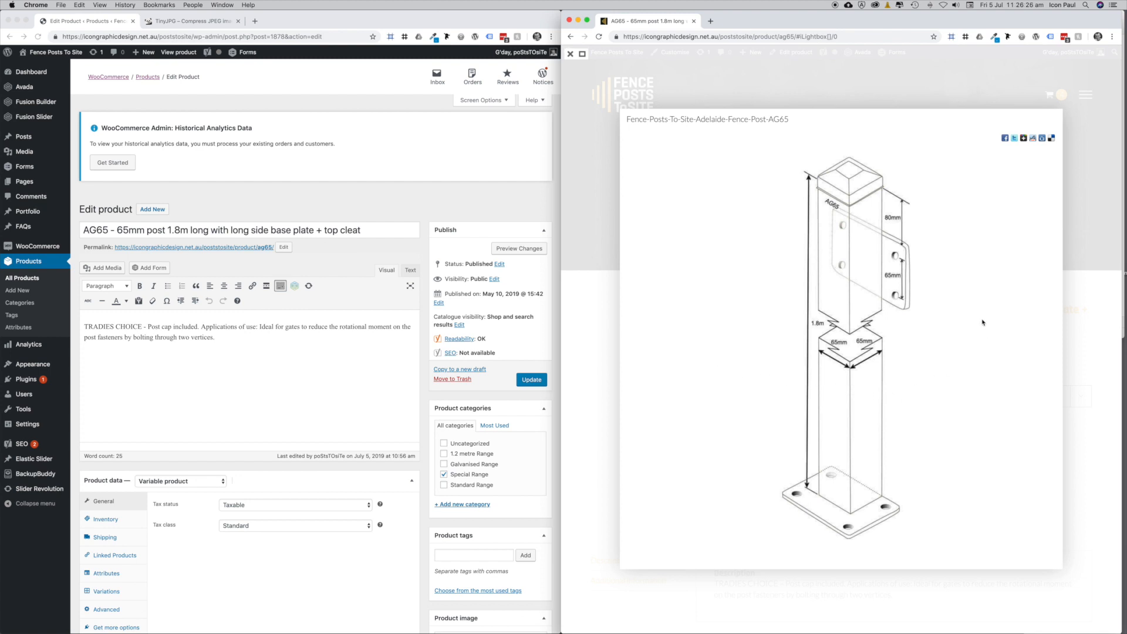
left_click(1077, 191)
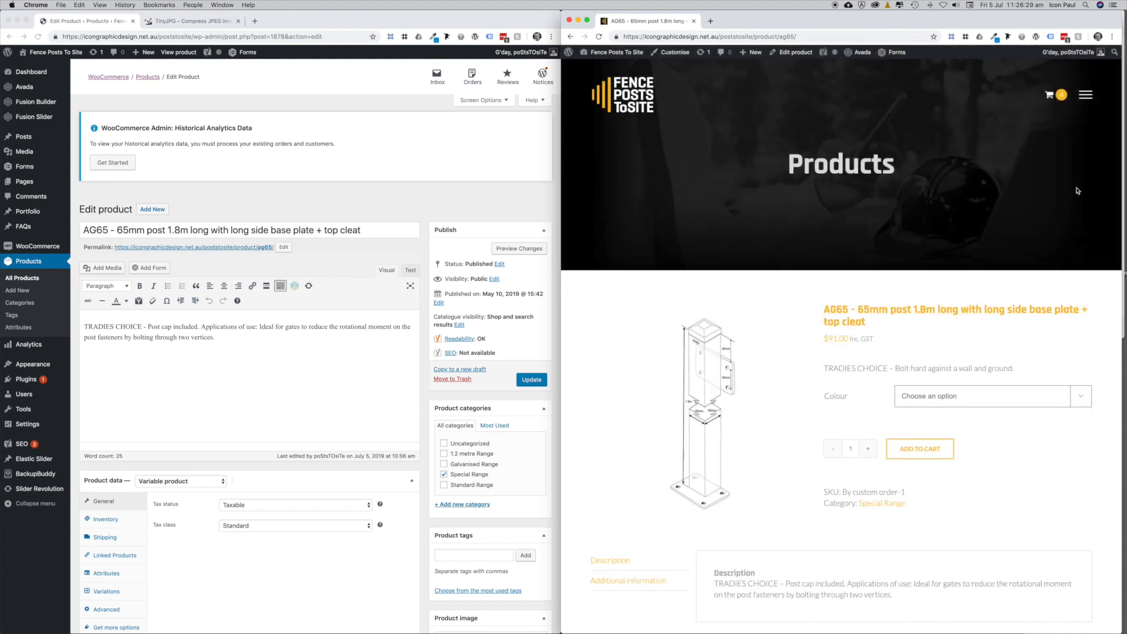